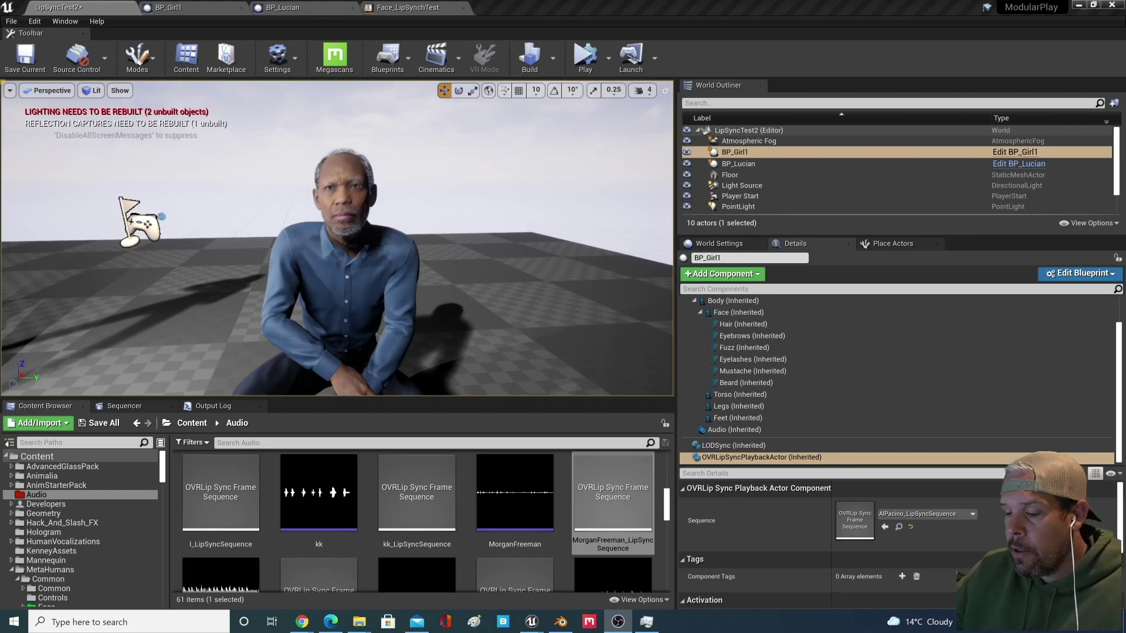
# Play the level and watch the seated man lip-sync in full screen, then restore the editor layout.
pyautogui.click(580, 61)
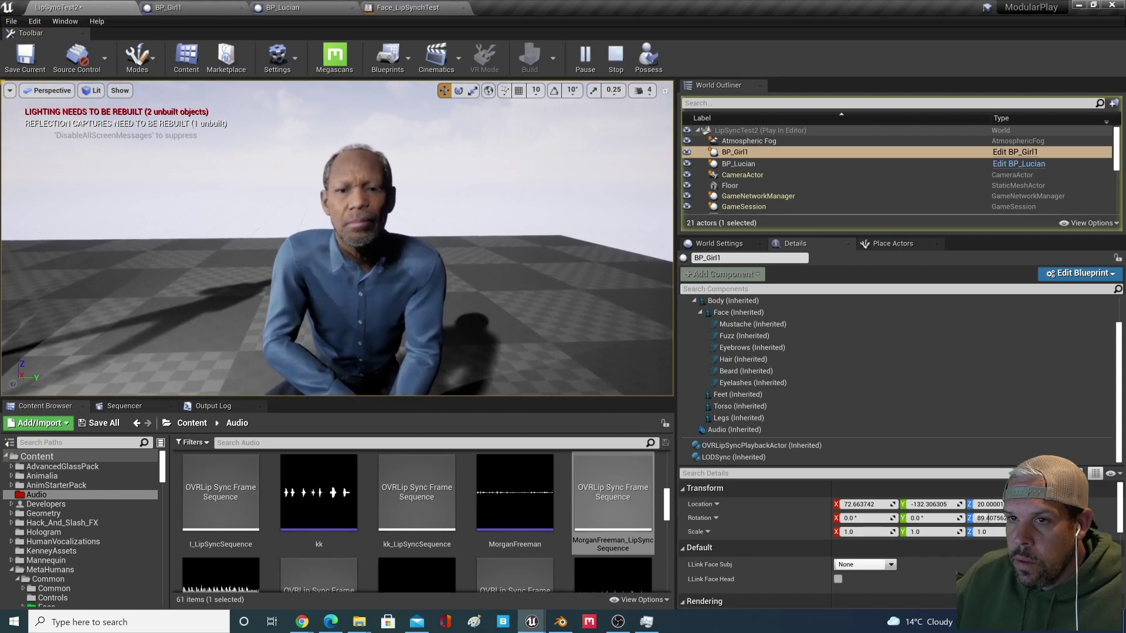
pyautogui.press('F11')
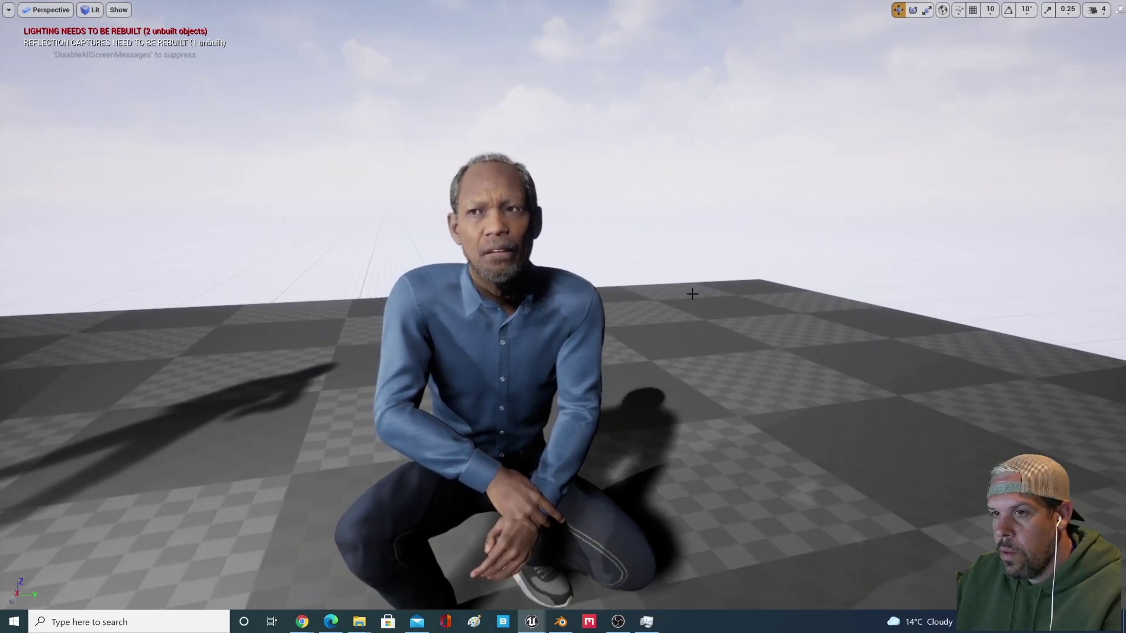
pyautogui.press('F11')
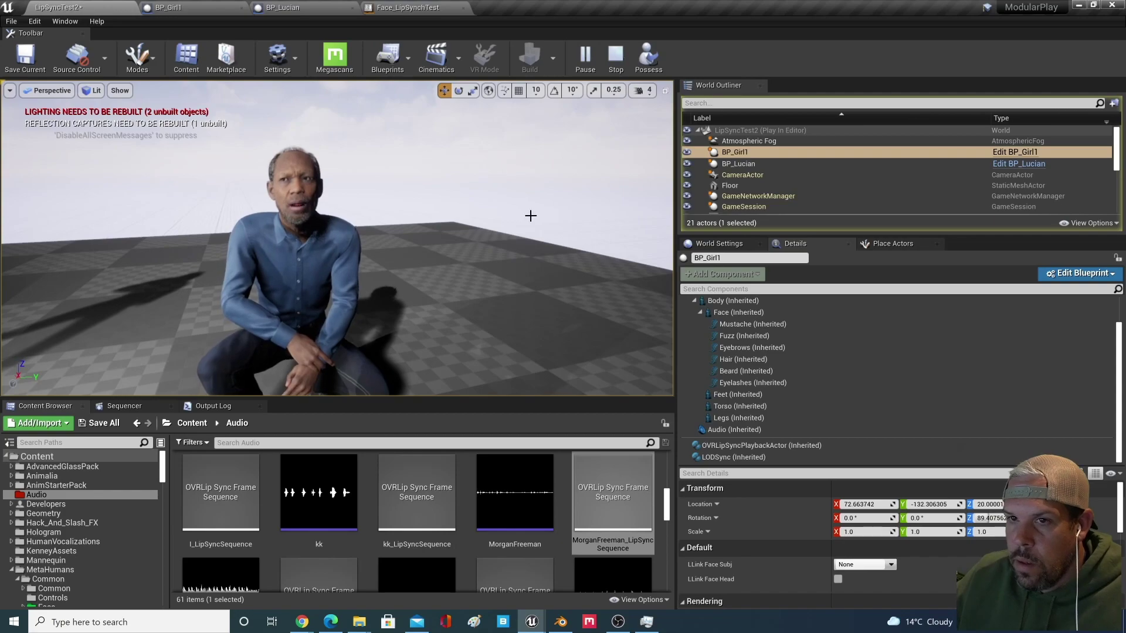
pyautogui.click(616, 54)
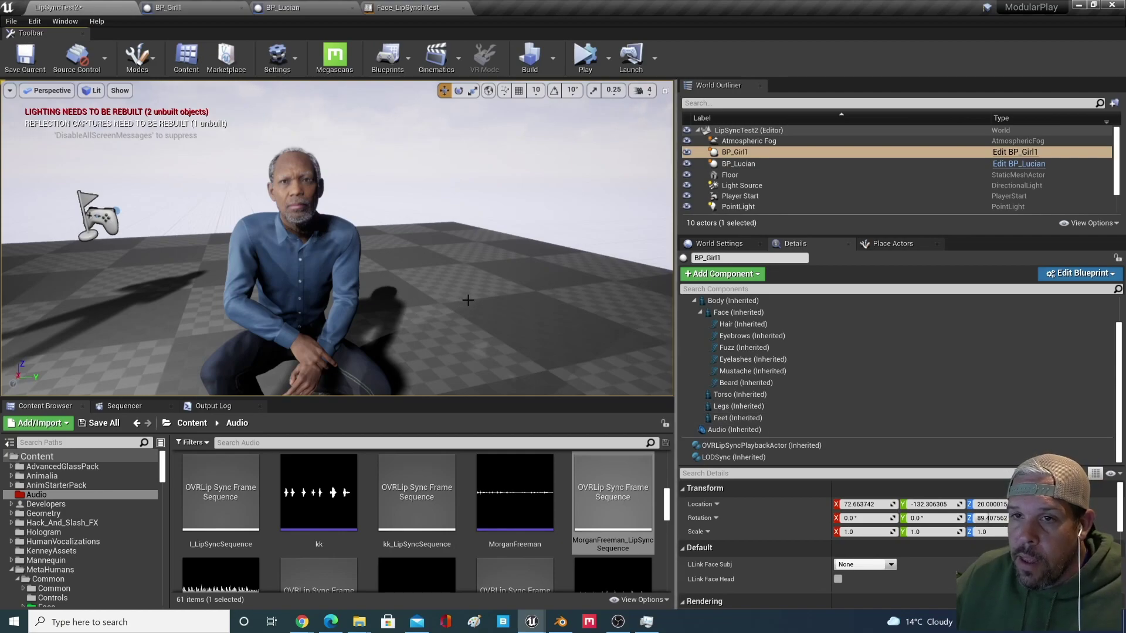
# Frame BP_Girl1 in the viewport and select her Audio (Inherited) component.
pyautogui.press('f')
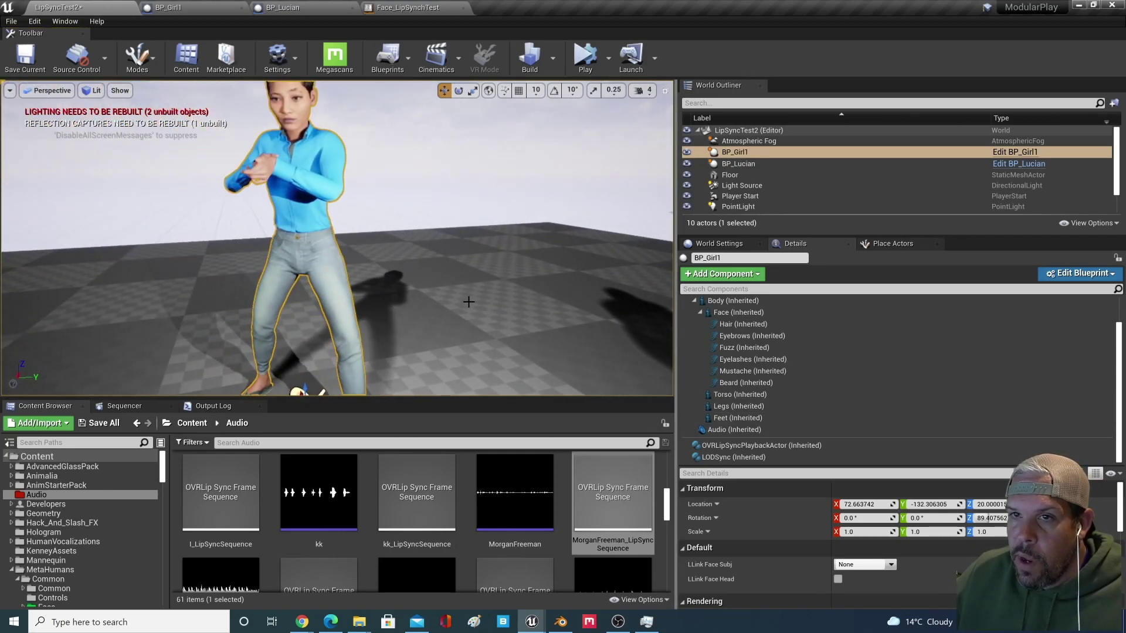
pyautogui.scroll(5, 469, 302)
pyautogui.scroll(-2, 469, 301)
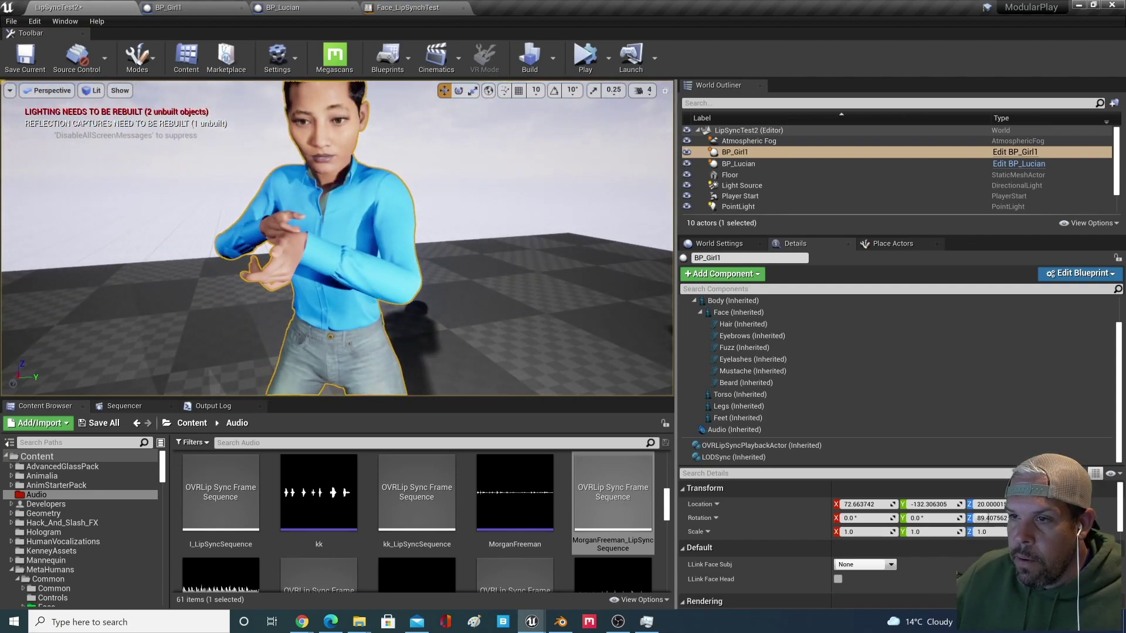
pyautogui.click(777, 430)
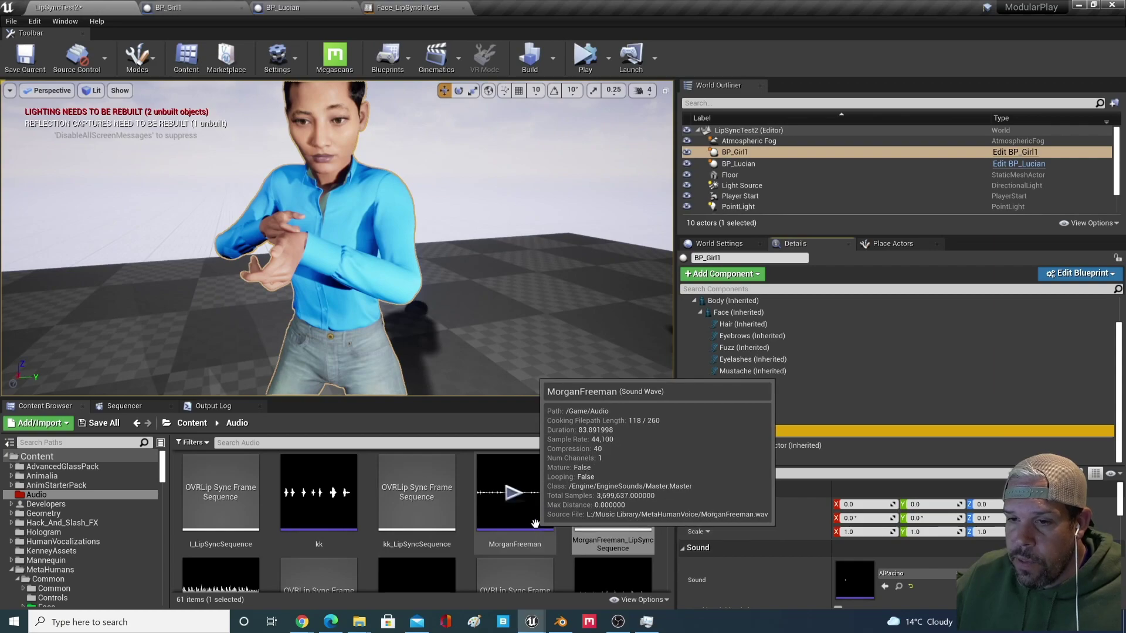
# Find and select the GoodWillHunting sound wave in the Content Browser.
pyautogui.scroll(-1, 516, 531)
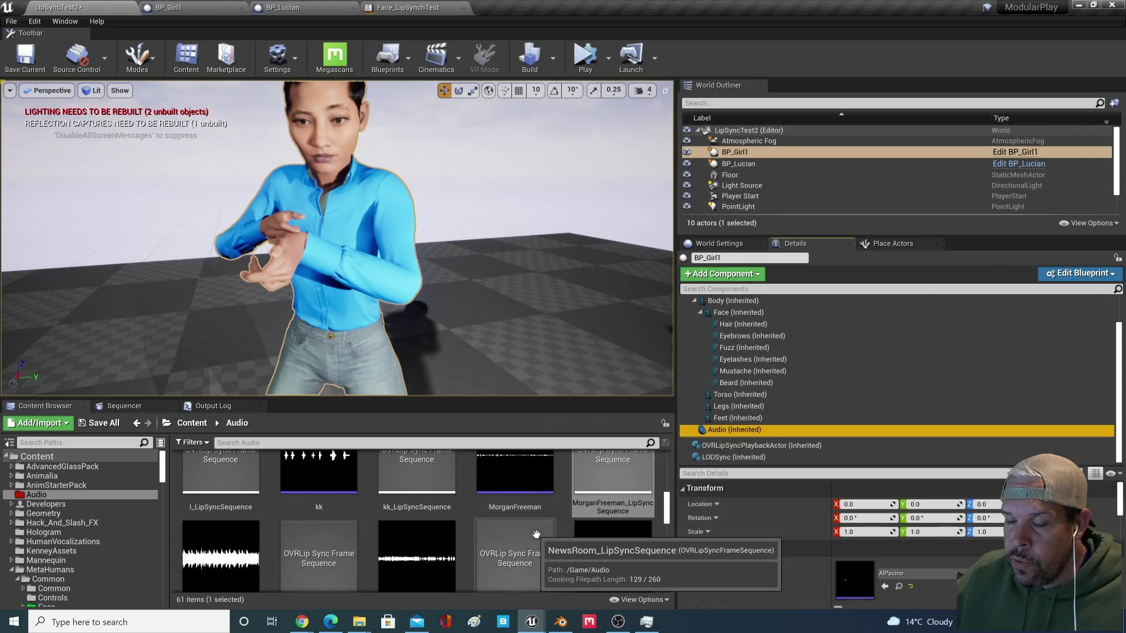
pyautogui.scroll(-1, 535, 534)
pyautogui.scroll(-1, 535, 534)
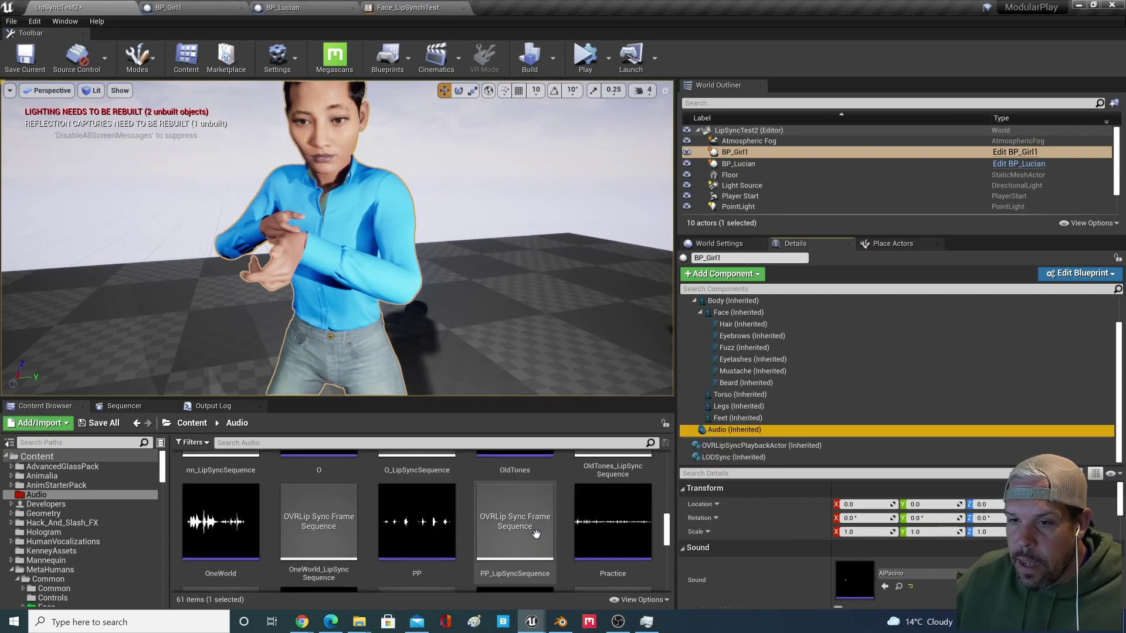
pyautogui.scroll(-1, 531, 533)
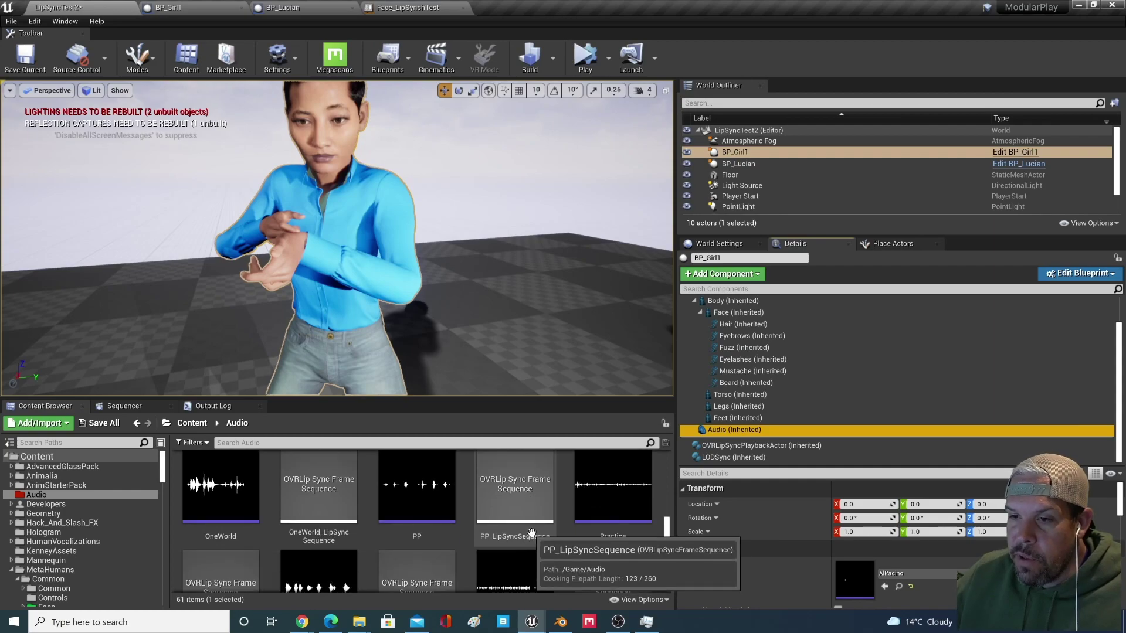
pyautogui.scroll(-1, 526, 531)
pyautogui.scroll(2, 526, 531)
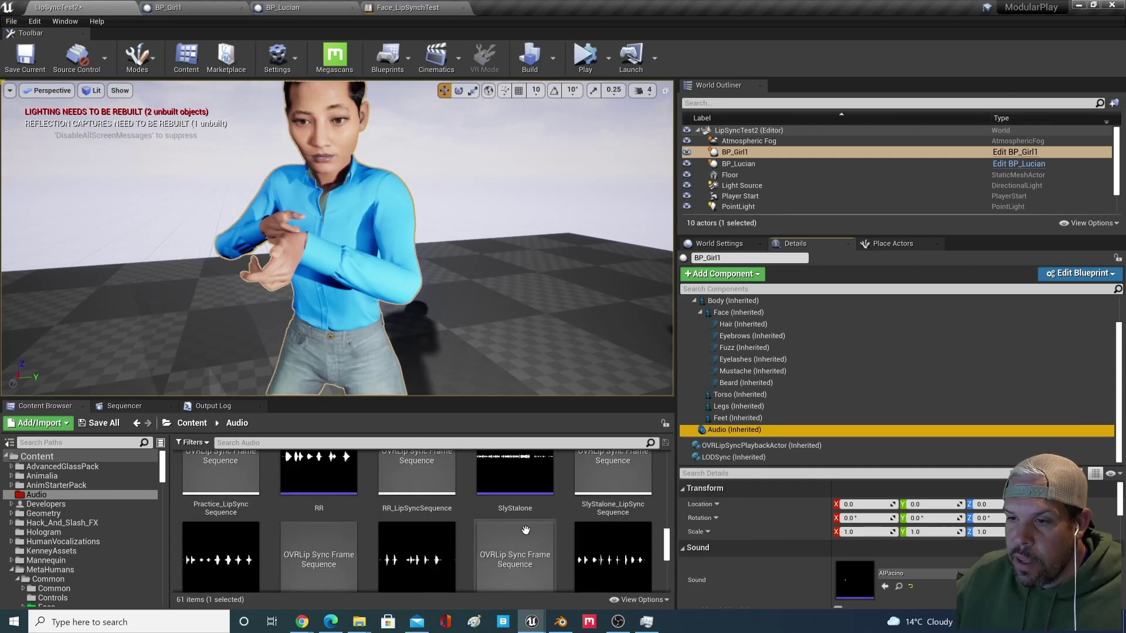
pyautogui.scroll(4, 525, 531)
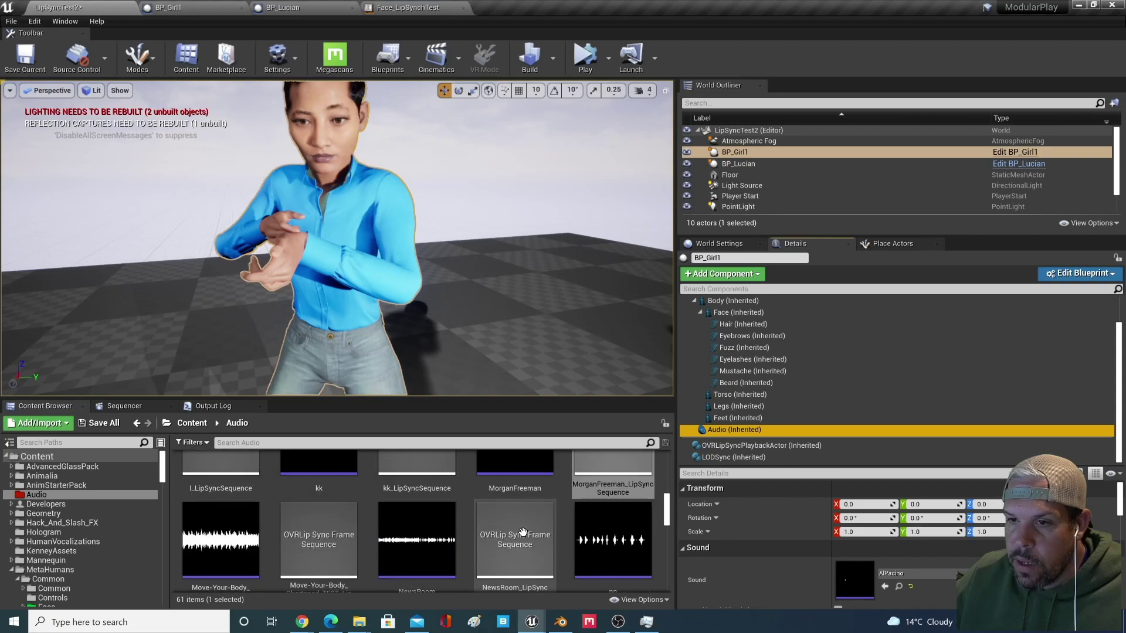
pyautogui.scroll(1, 523, 532)
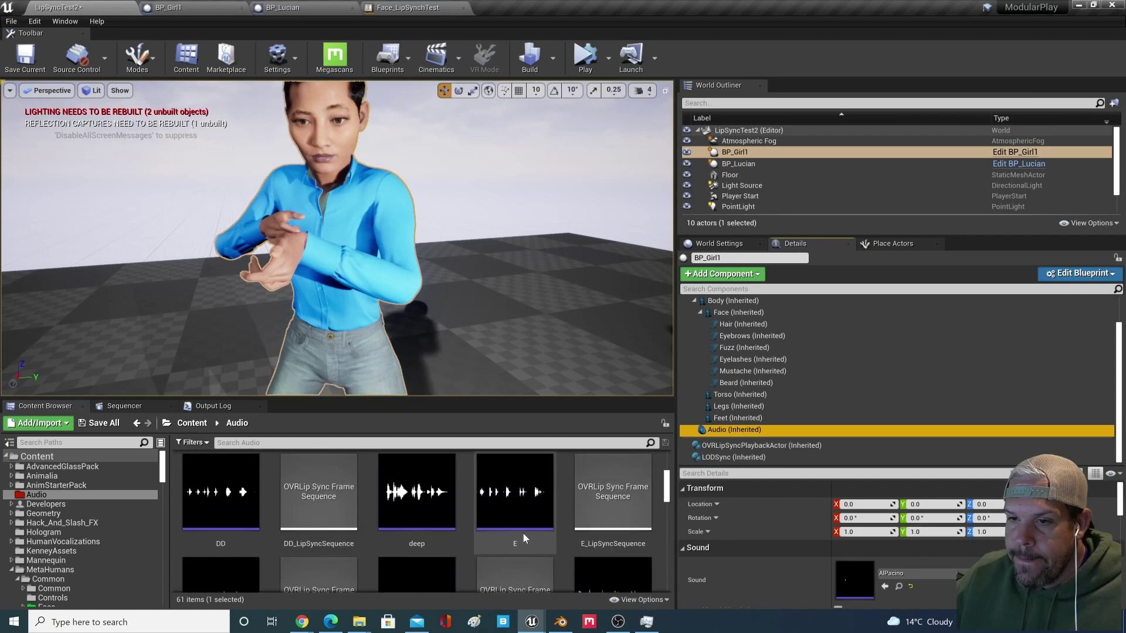
pyautogui.scroll(-1, 567, 524)
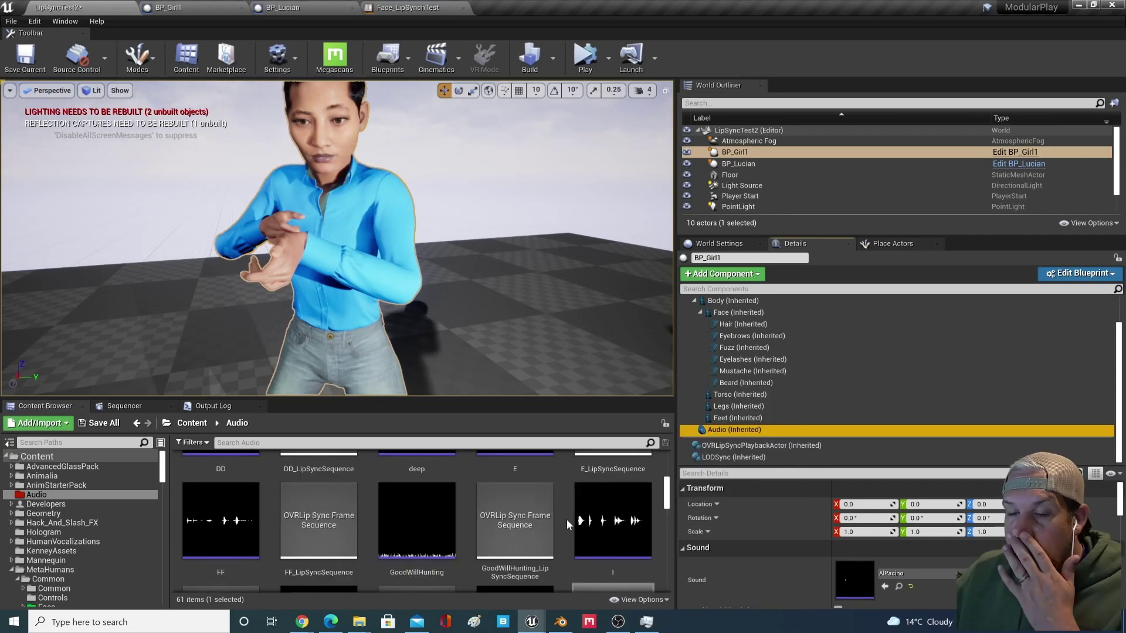
pyautogui.click(439, 516)
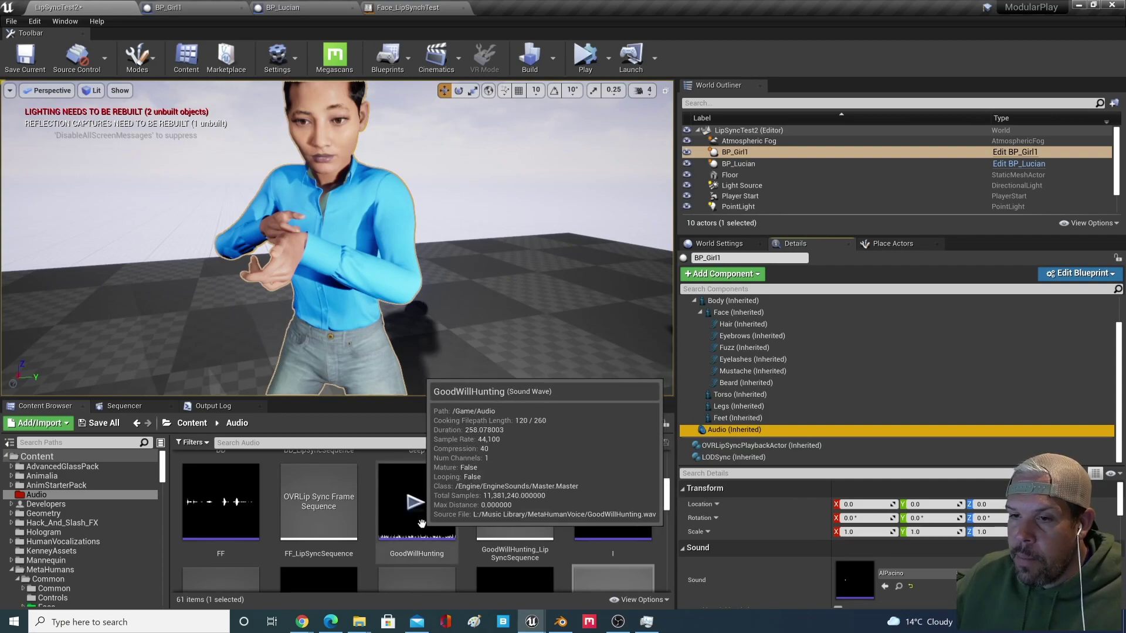
# Assign GoodWillHunting as BP_Girl1's sound and GoodWillHunting_LipSyncSequence as her lip-sync sequence.
pyautogui.moveTo(421, 523); pyautogui.dragTo(848, 565)
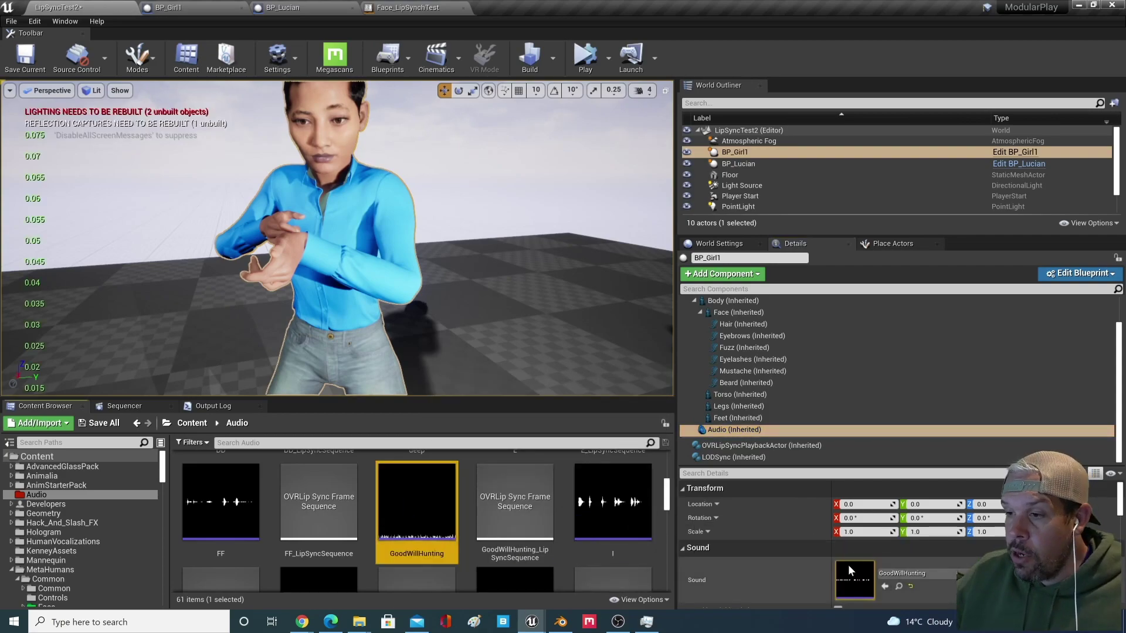
pyautogui.click(784, 446)
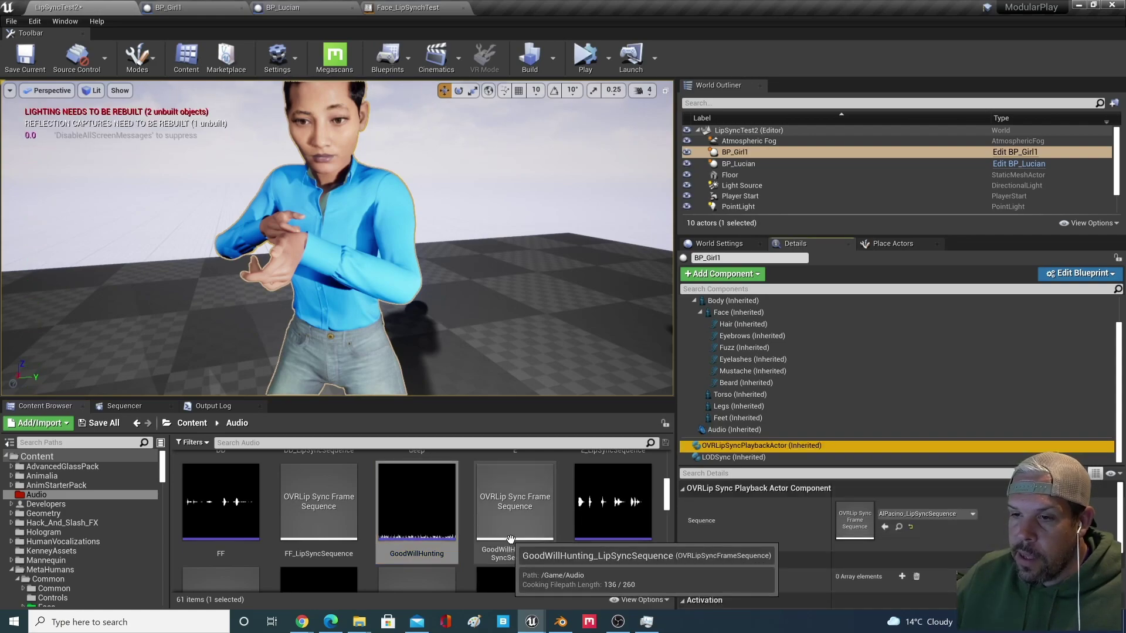
pyautogui.moveTo(511, 538); pyautogui.dragTo(868, 521)
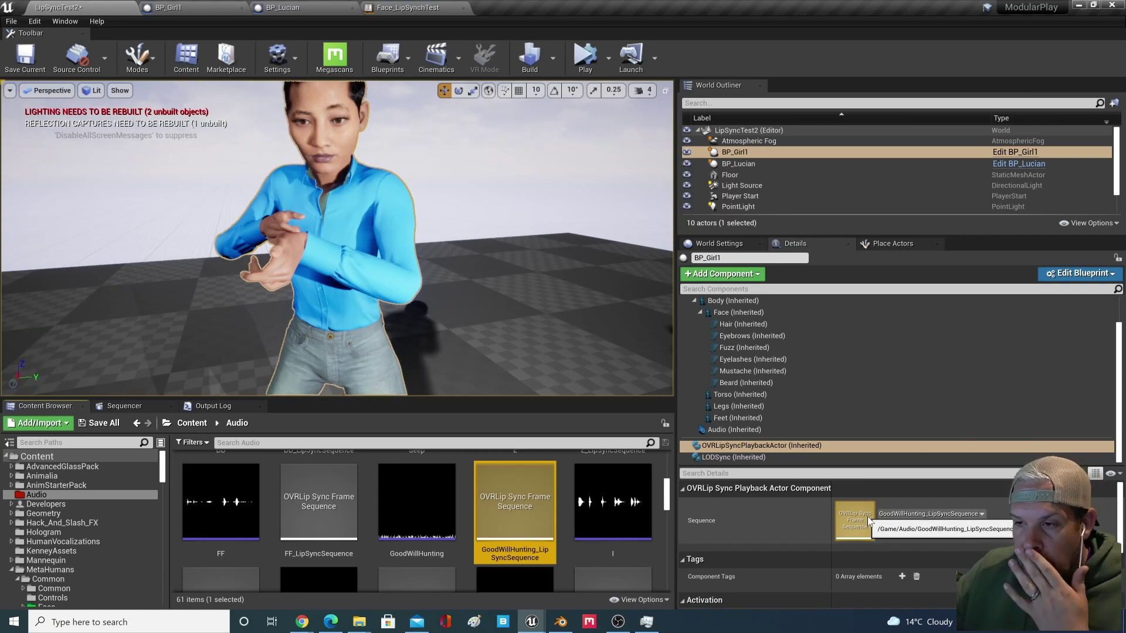
pyautogui.moveTo(516, 287)
pyautogui.mouseDown(button='right')
pyautogui.moveTo(517, 273)
pyautogui.moveTo(511, 286)
pyautogui.mouseUp(button='right')
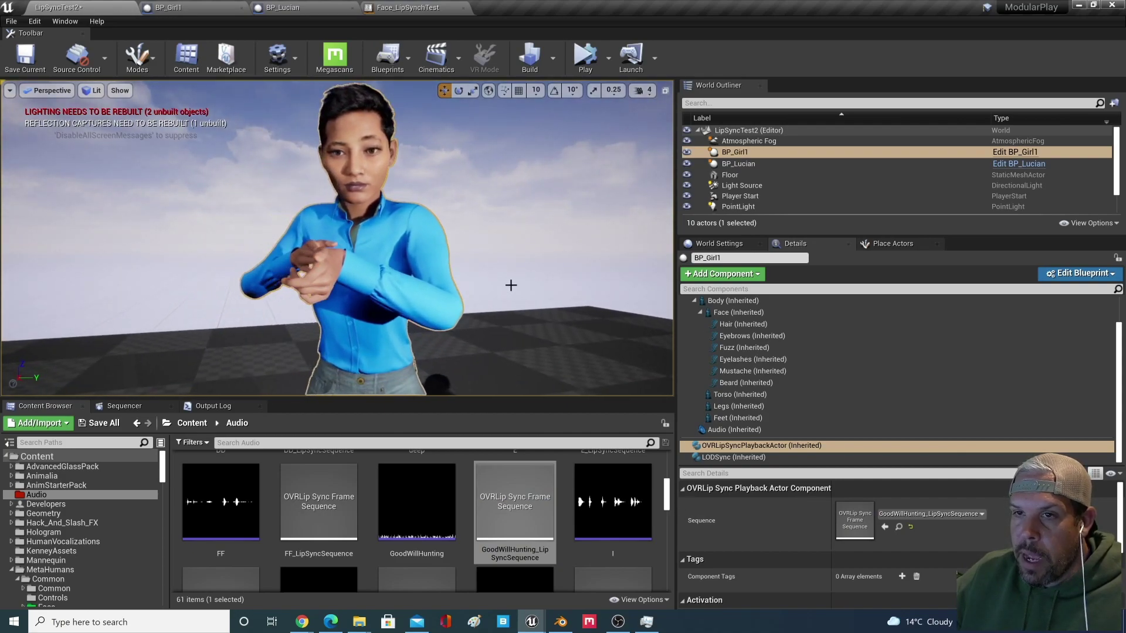
# Play the level to hear the girl speak the GoodWillHunting clip, then stop the session.
pyautogui.click(585, 65)
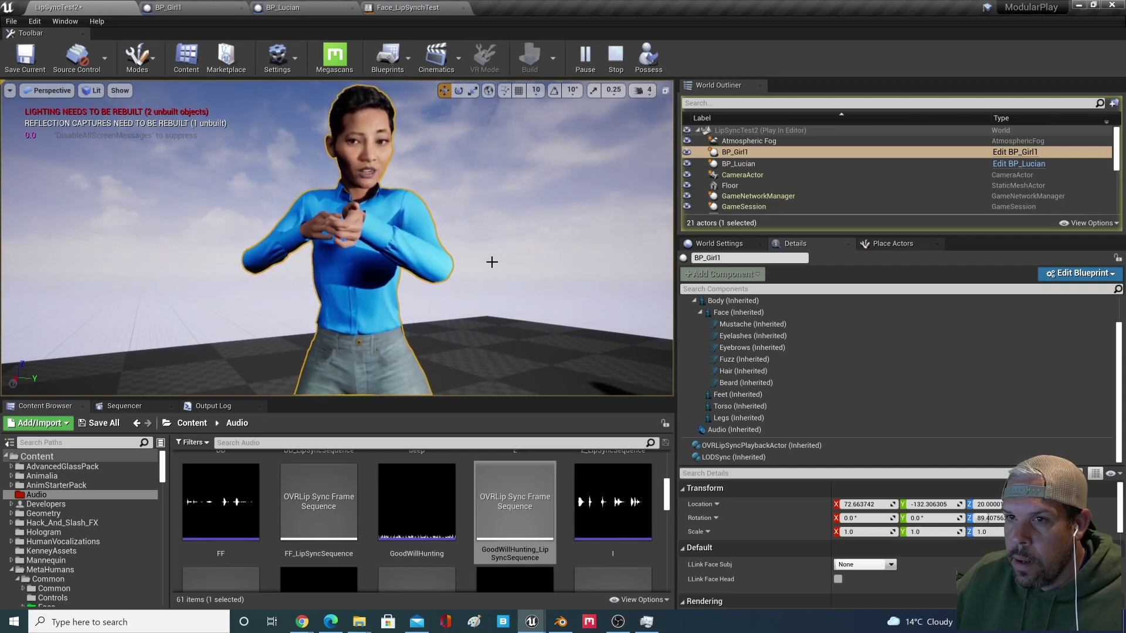
pyautogui.click(478, 264)
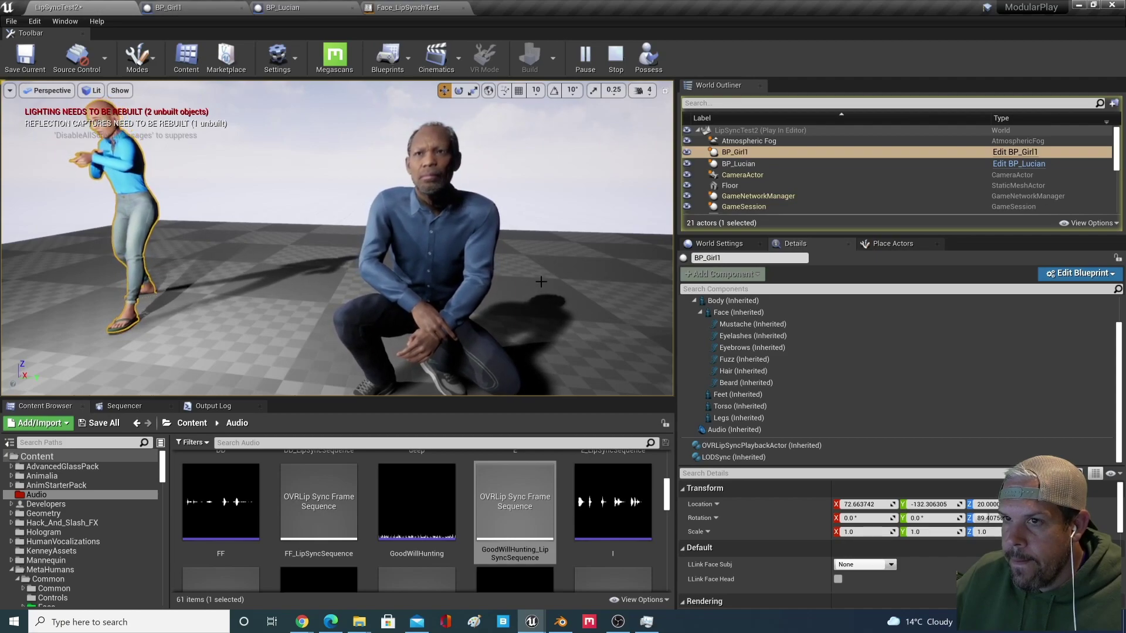
pyautogui.click(616, 56)
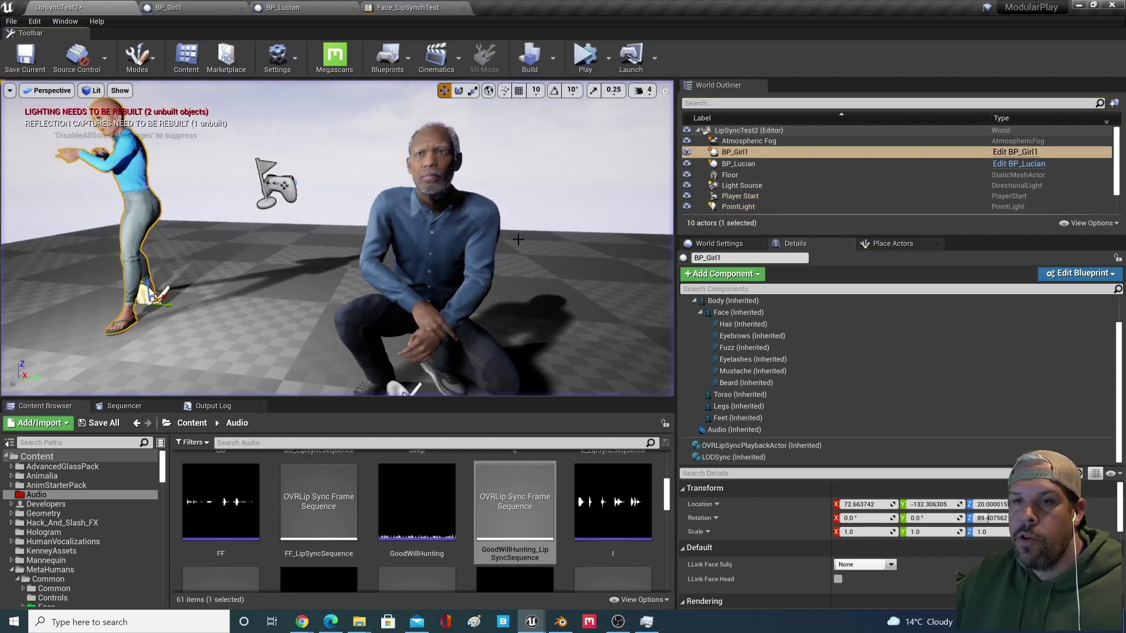
# Zoom and drag the view to centre the seated man, leaving the girl at the left edge.
pyautogui.scroll(3, 517, 239)
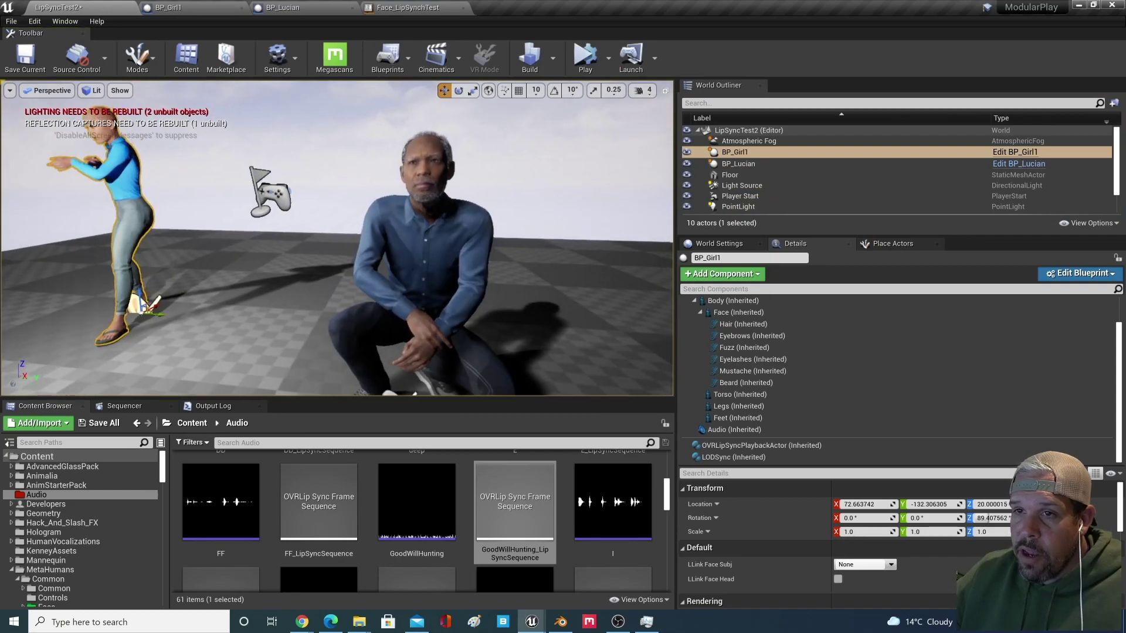
pyautogui.moveTo(518, 239); pyautogui.dragTo(418, 265, button='right')
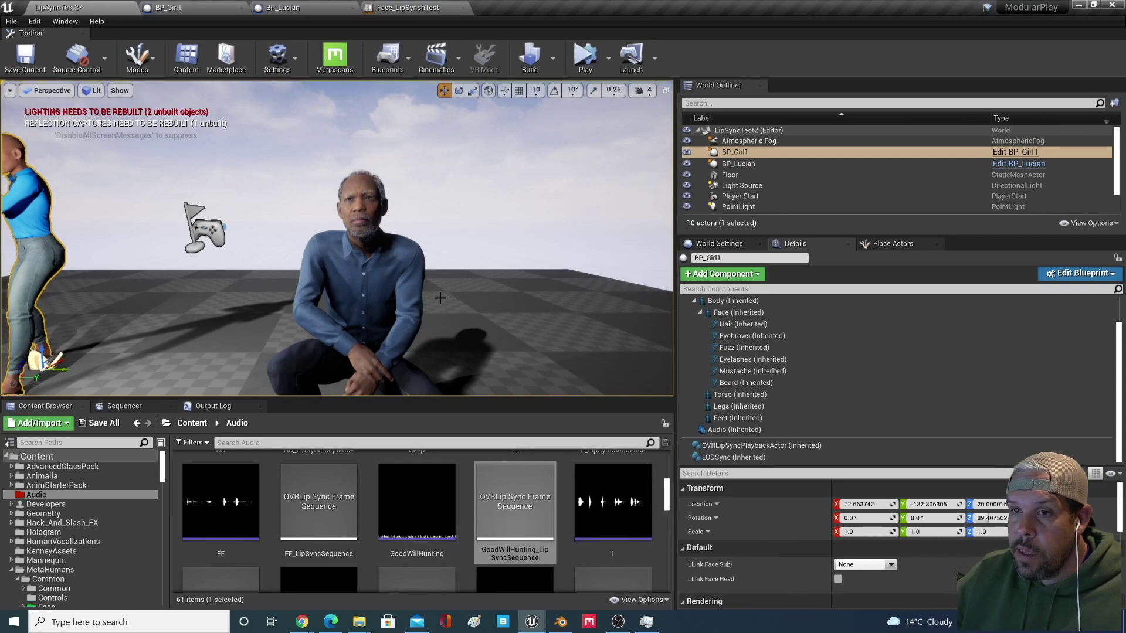
pyautogui.moveTo(440, 298); pyautogui.dragTo(441, 299, button='right')
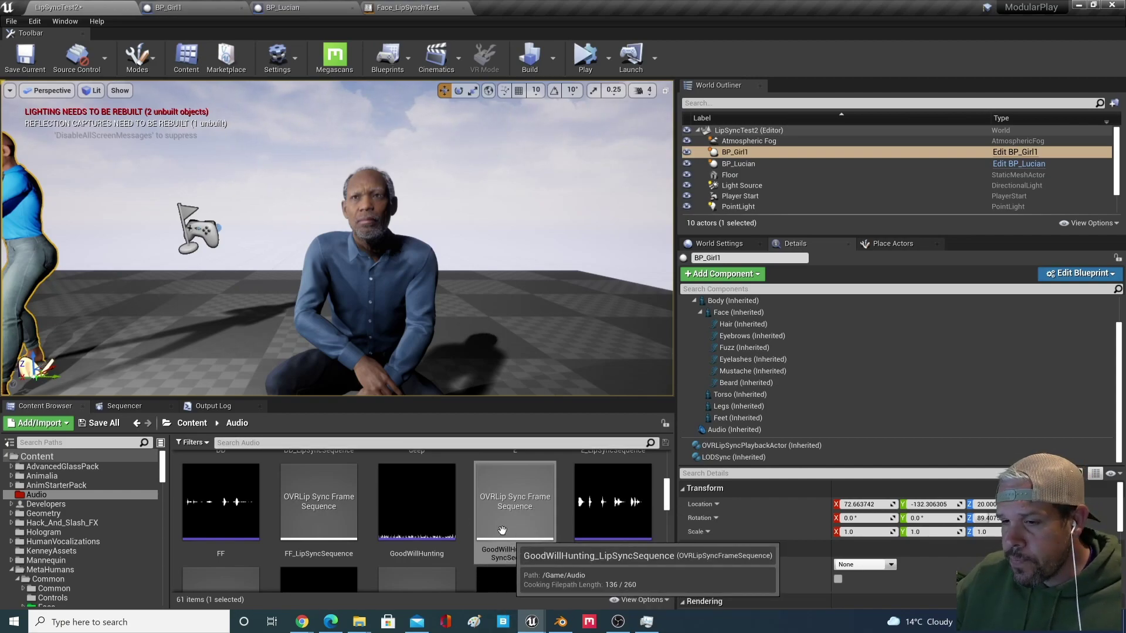
# Set BP_Lucian's Body Anim to Play to MH_MOB1_MOB1_Stand_Relaxed_Idle_v2_IPC and frame him.
pyautogui.click(390, 279)
pyautogui.click(751, 302)
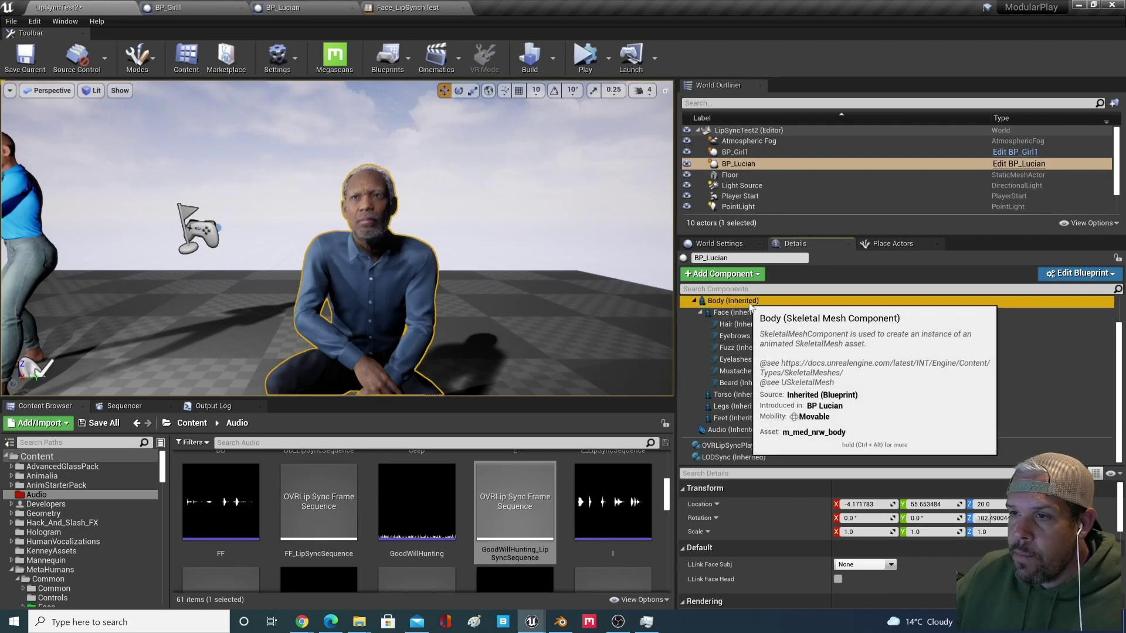
pyautogui.scroll(-3, 821, 539)
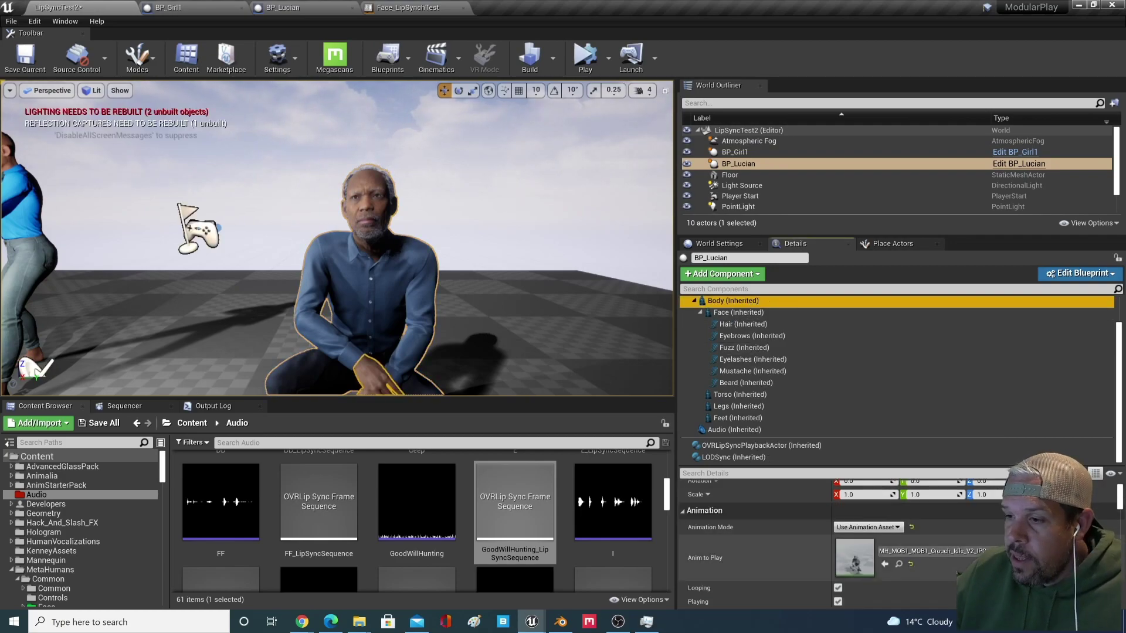
pyautogui.scroll(-1, 959, 574)
pyautogui.click(997, 532)
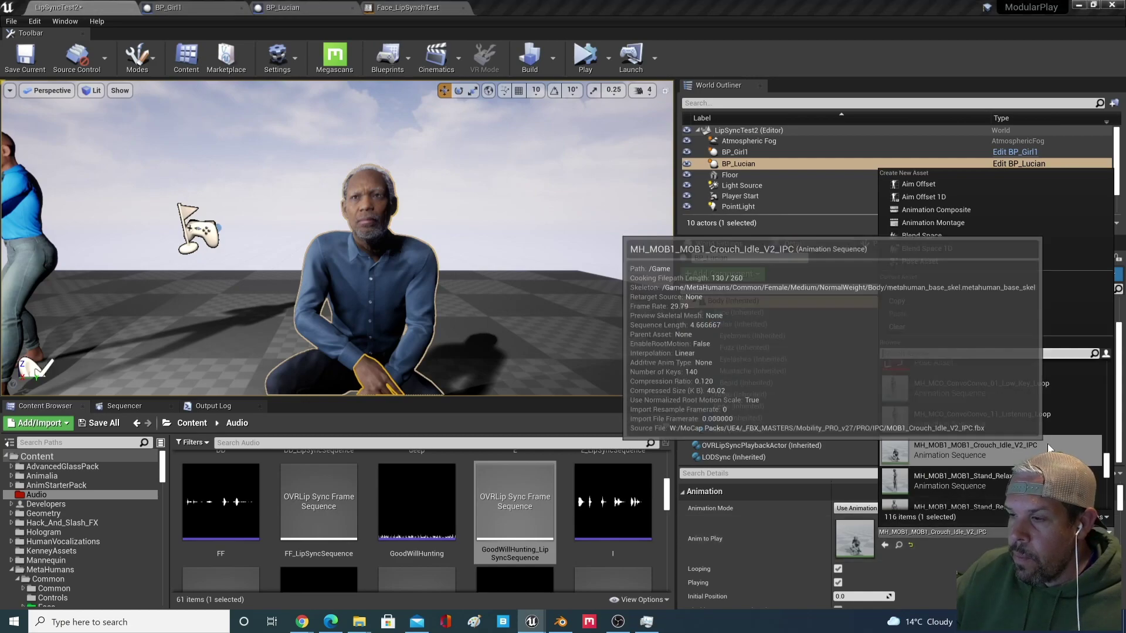
pyautogui.scroll(-1, 1100, 478)
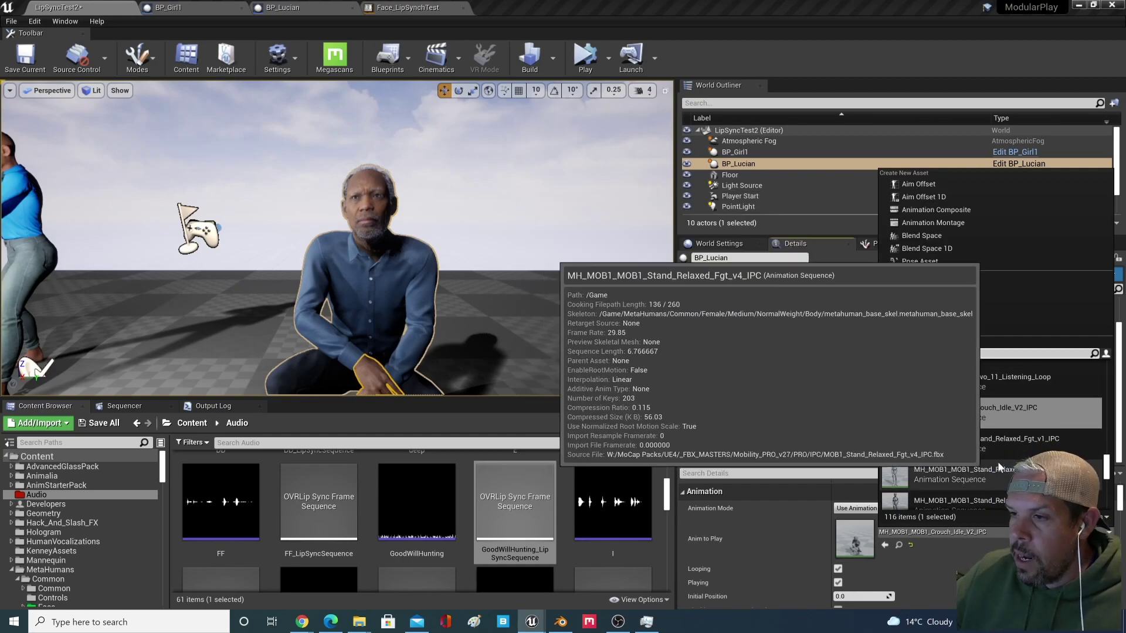
pyautogui.scroll(-1, 1051, 446)
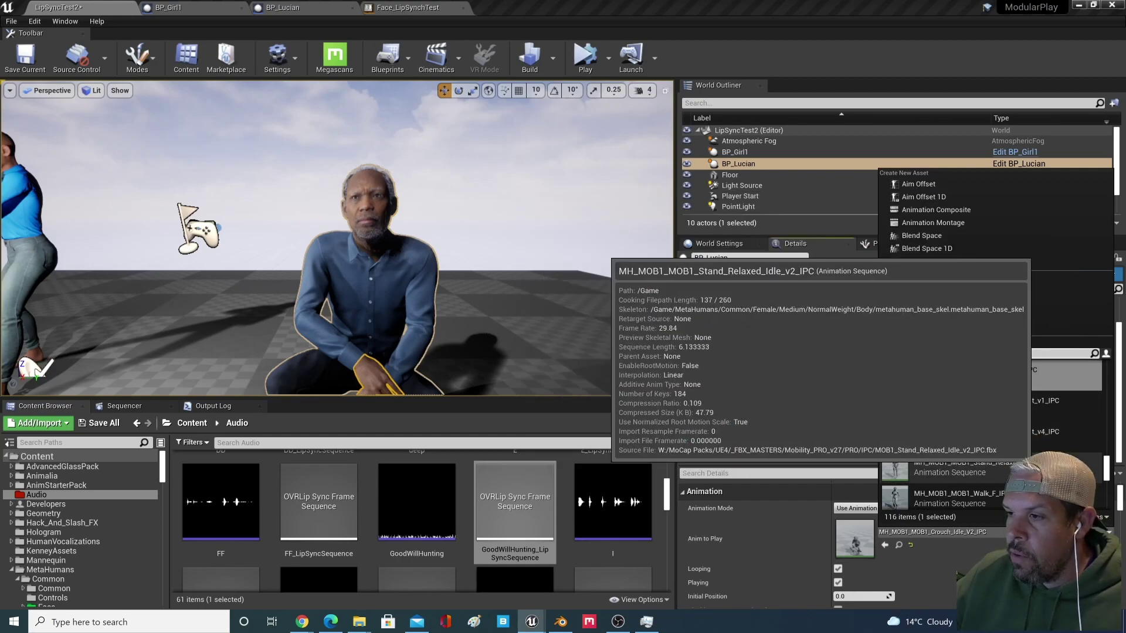
pyautogui.click(950, 469)
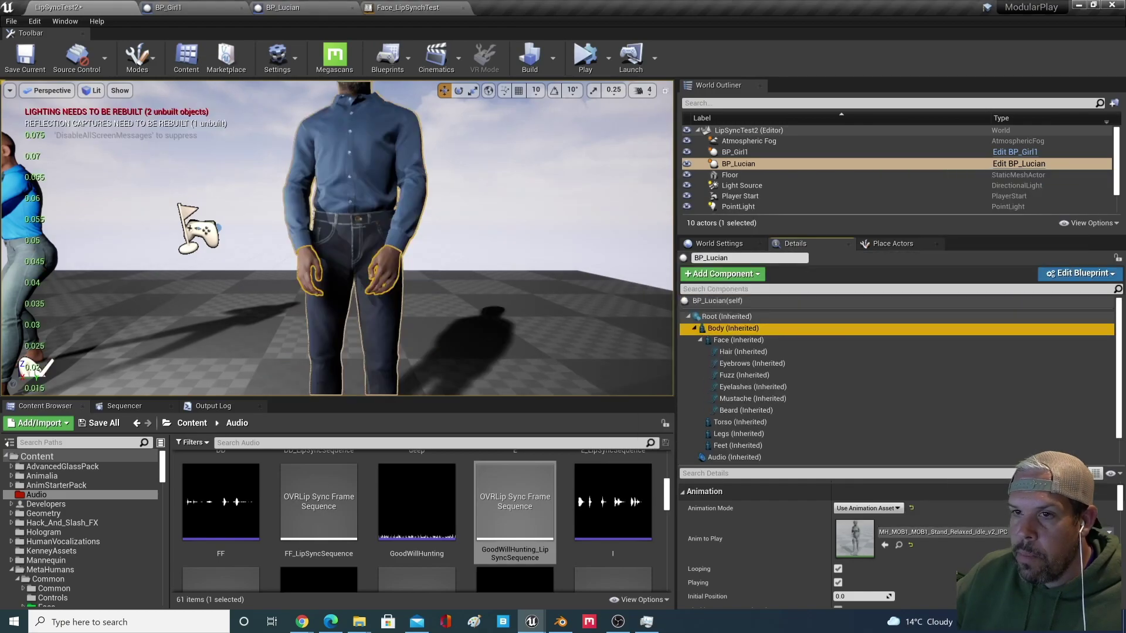
pyautogui.press('f')
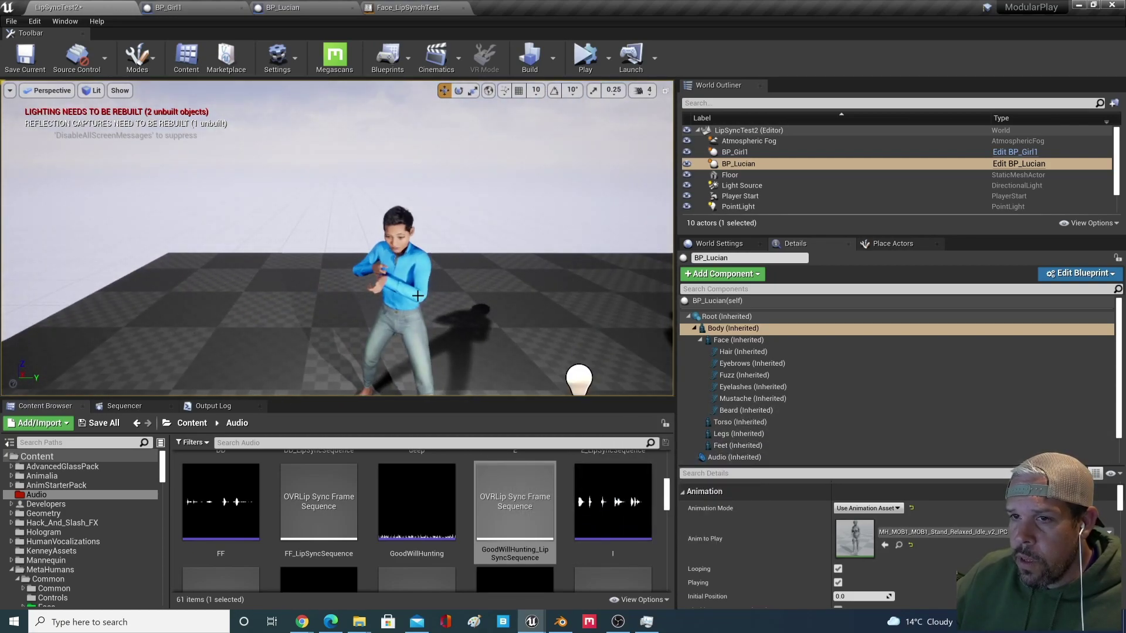
# Set BP_Girl1's Audio component sound to the MorganFreeman clip.
pyautogui.click(393, 276)
pyautogui.scroll(-1, 765, 438)
pyautogui.click(764, 439)
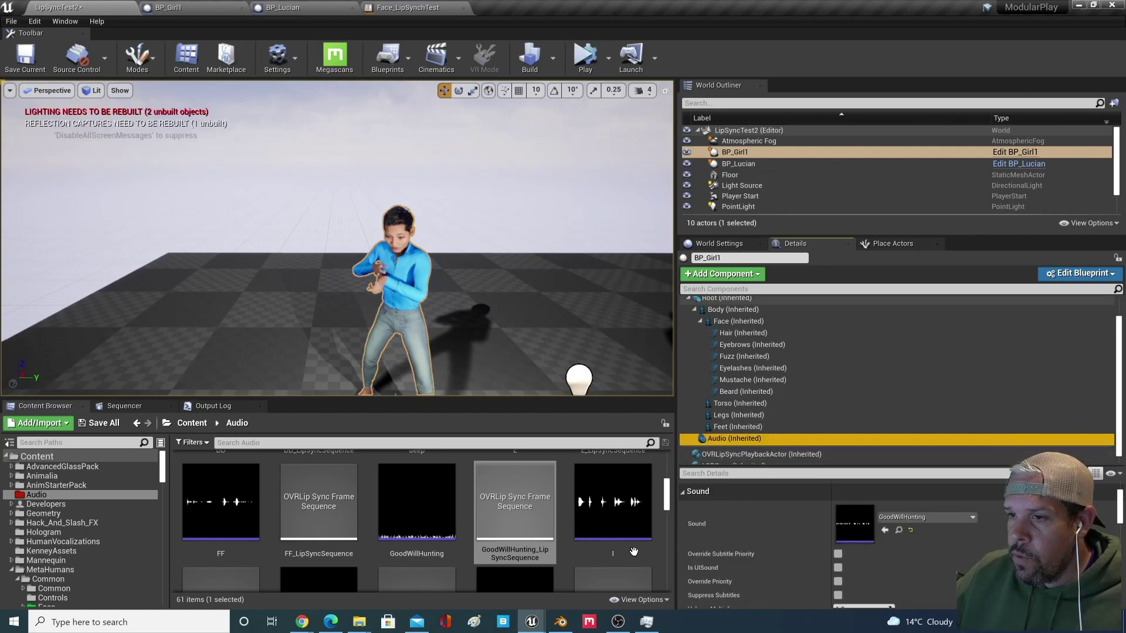
pyautogui.scroll(-3, 582, 531)
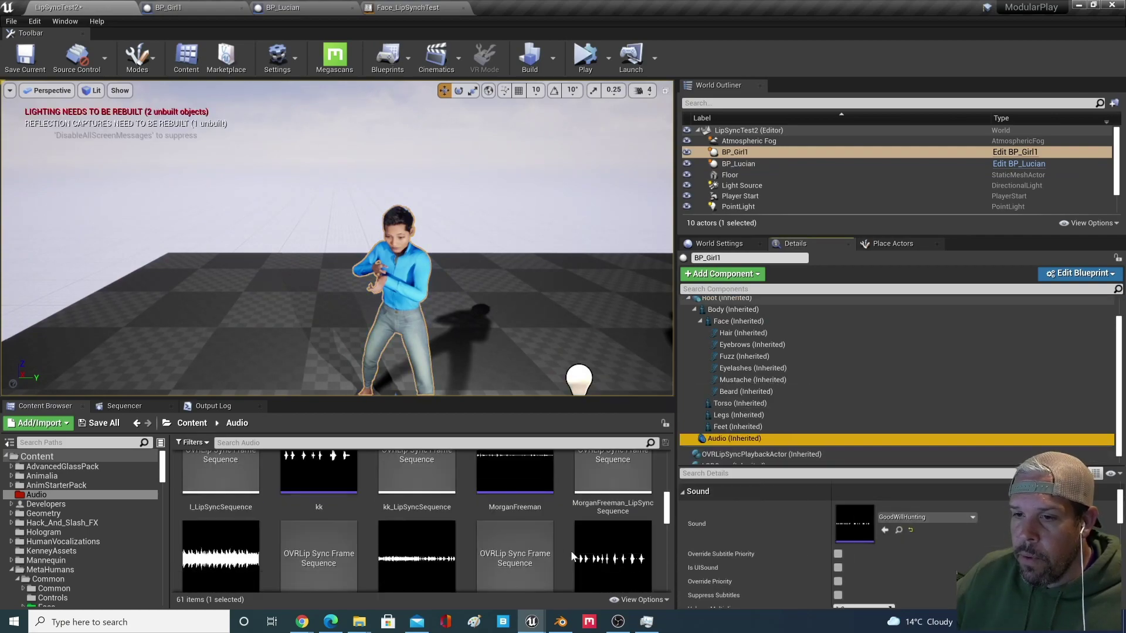
pyautogui.moveTo(505, 484); pyautogui.dragTo(854, 525)
# Use MorganFreeman_LipSyncSequence as the lip-sync sequence and play the level.
pyautogui.click(801, 455)
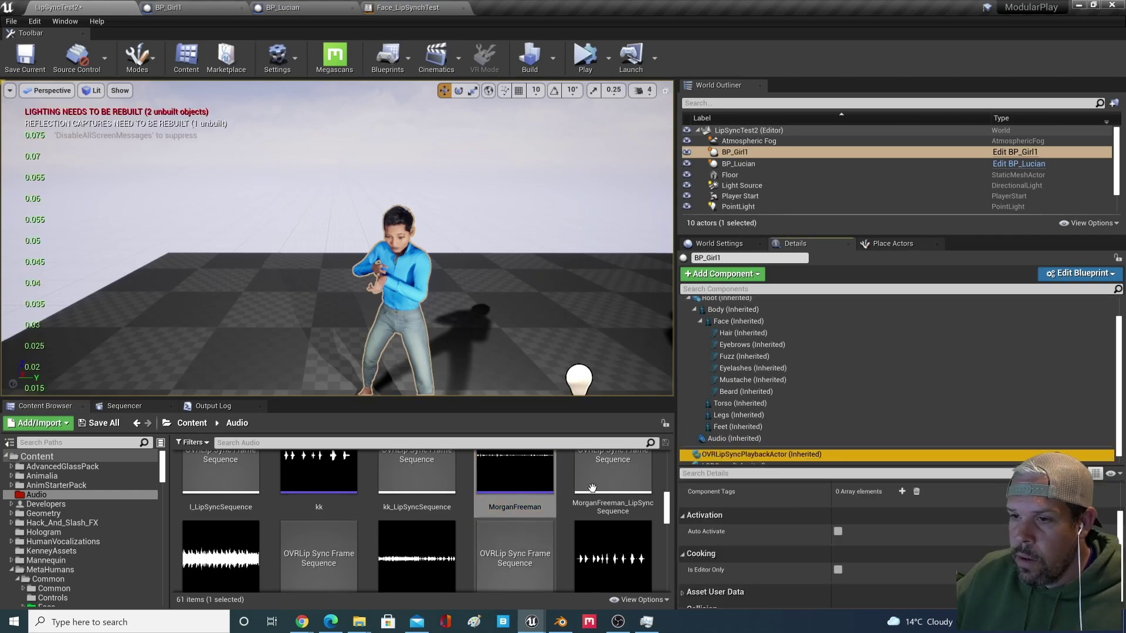
pyautogui.moveTo(616, 481); pyautogui.dragTo(857, 521)
pyautogui.scroll(2, 813, 540)
pyautogui.moveTo(569, 237); pyautogui.dragTo(545, 227, button='right')
pyautogui.click(577, 66)
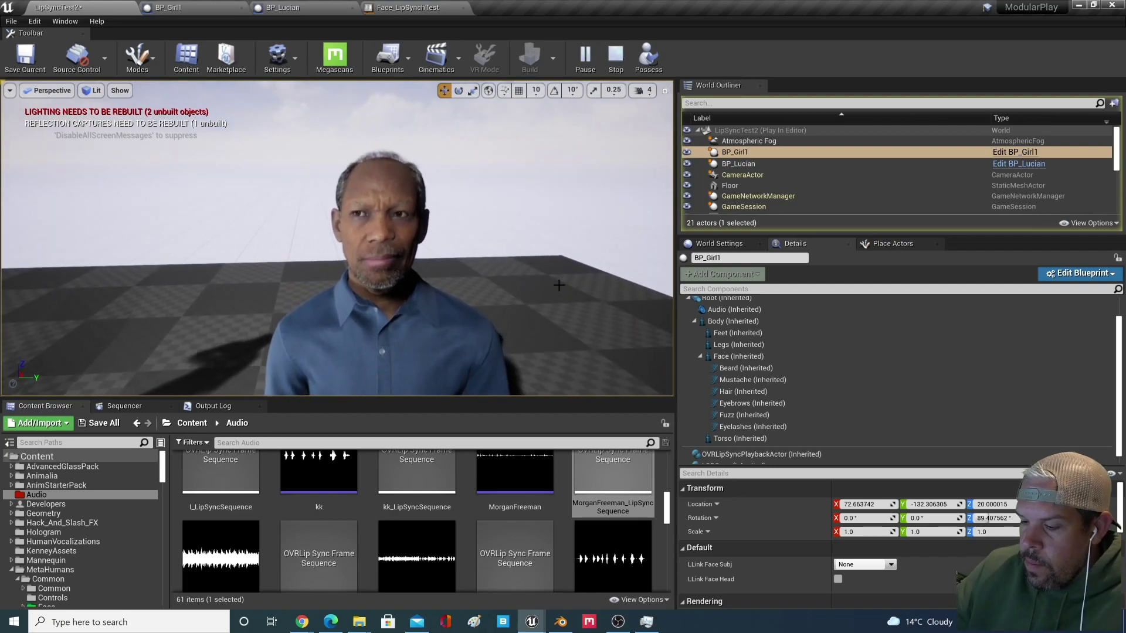
pyautogui.press('F11')
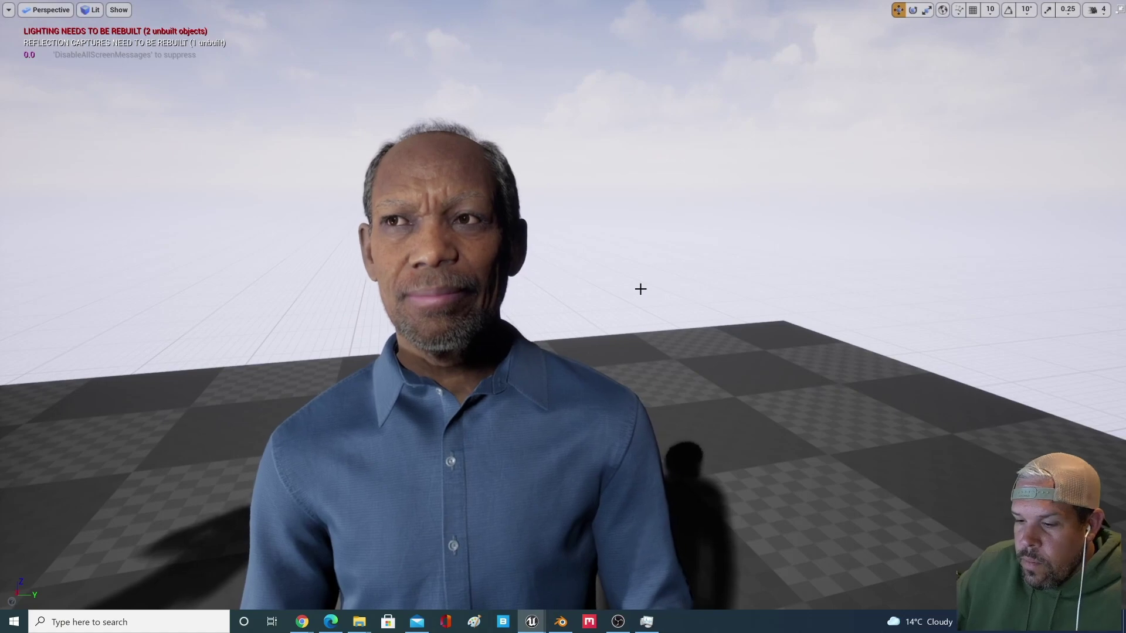
pyautogui.press('F11')
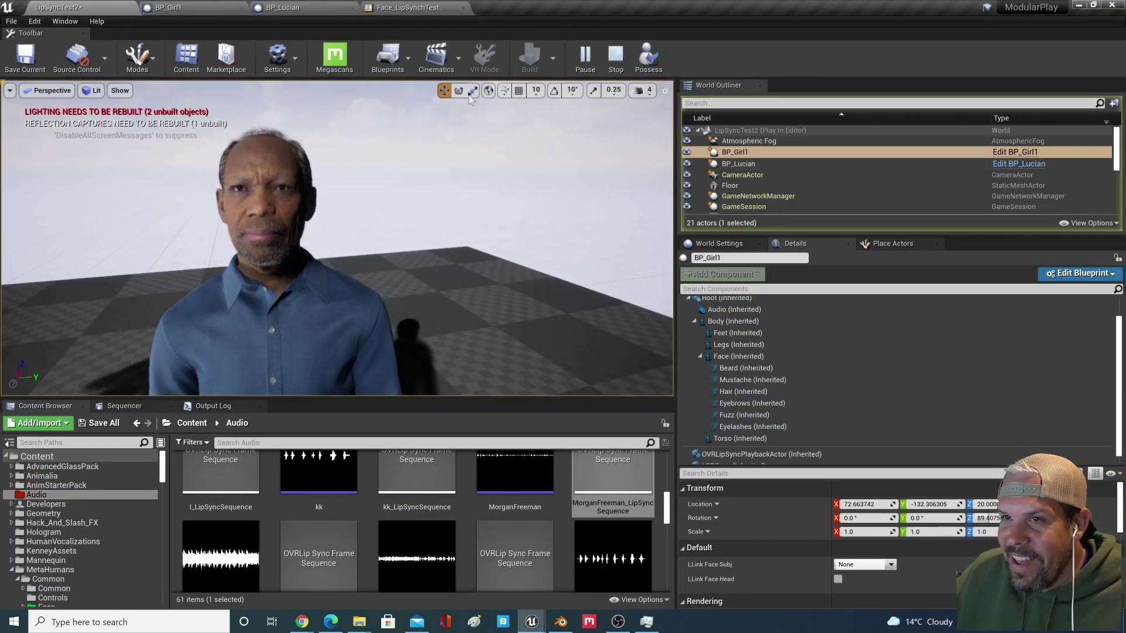
# Stop the play session and navigate the view back to show both characters.
pyautogui.click(616, 56)
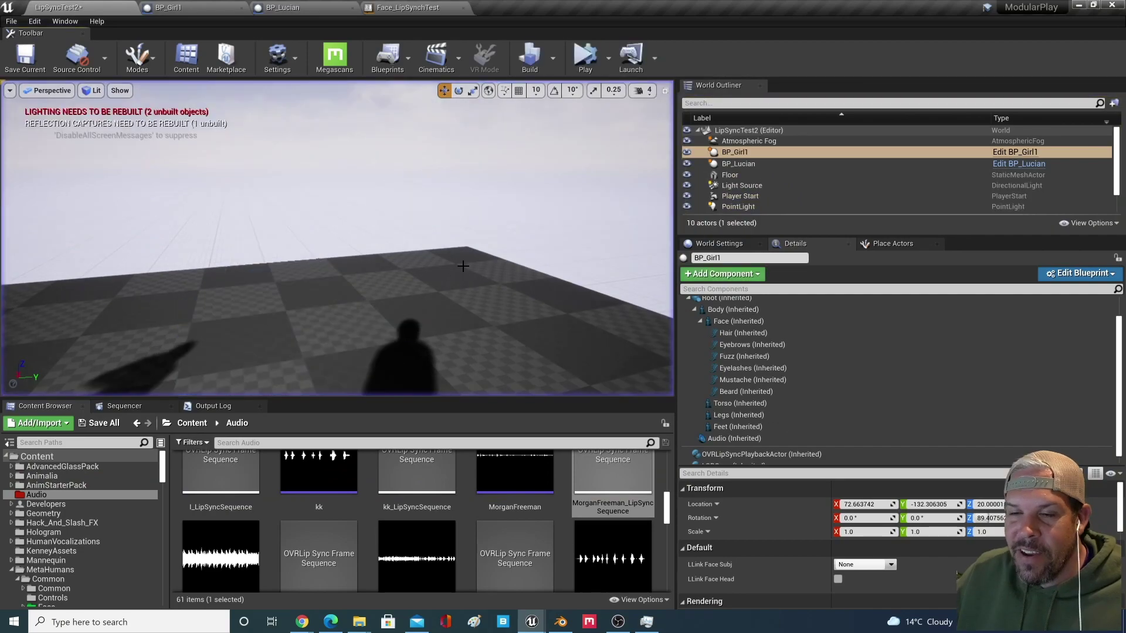
pyautogui.moveTo(463, 266); pyautogui.dragTo(453, 285, button='right')
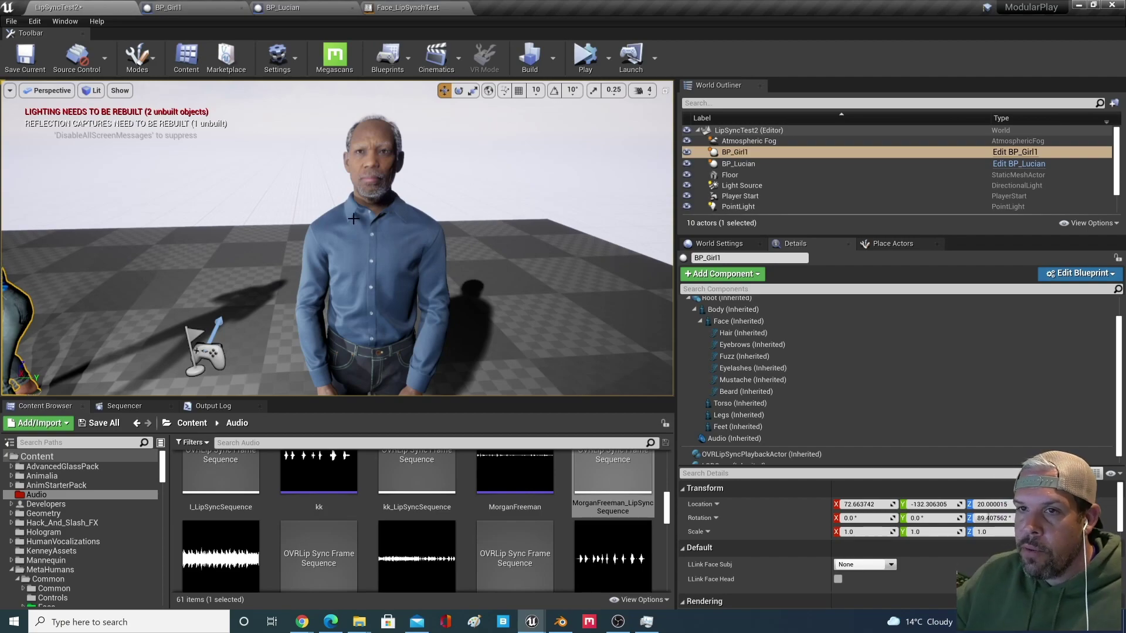
pyautogui.moveTo(356, 218); pyautogui.dragTo(349, 205)
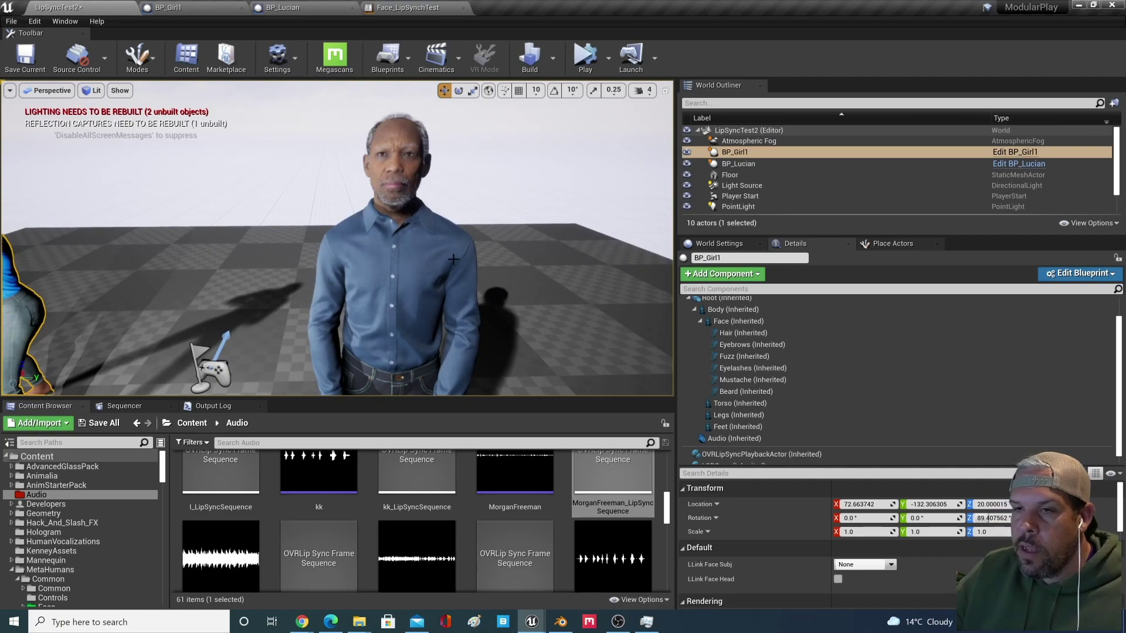
pyautogui.moveTo(393, 187); pyautogui.dragTo(390, 222)
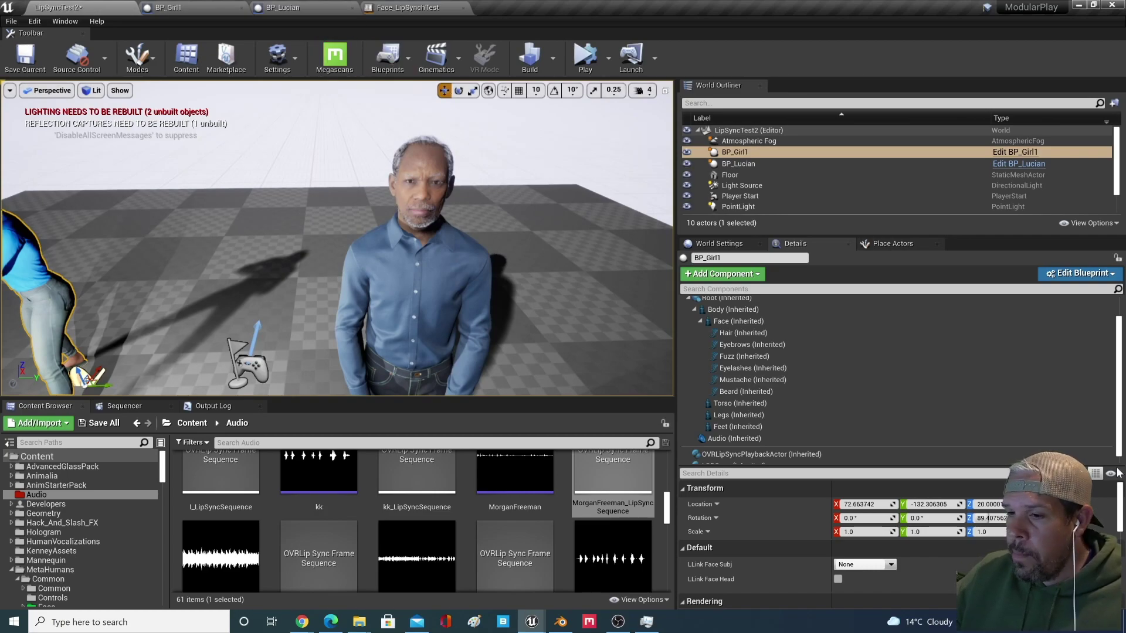
pyautogui.moveTo(529, 630)
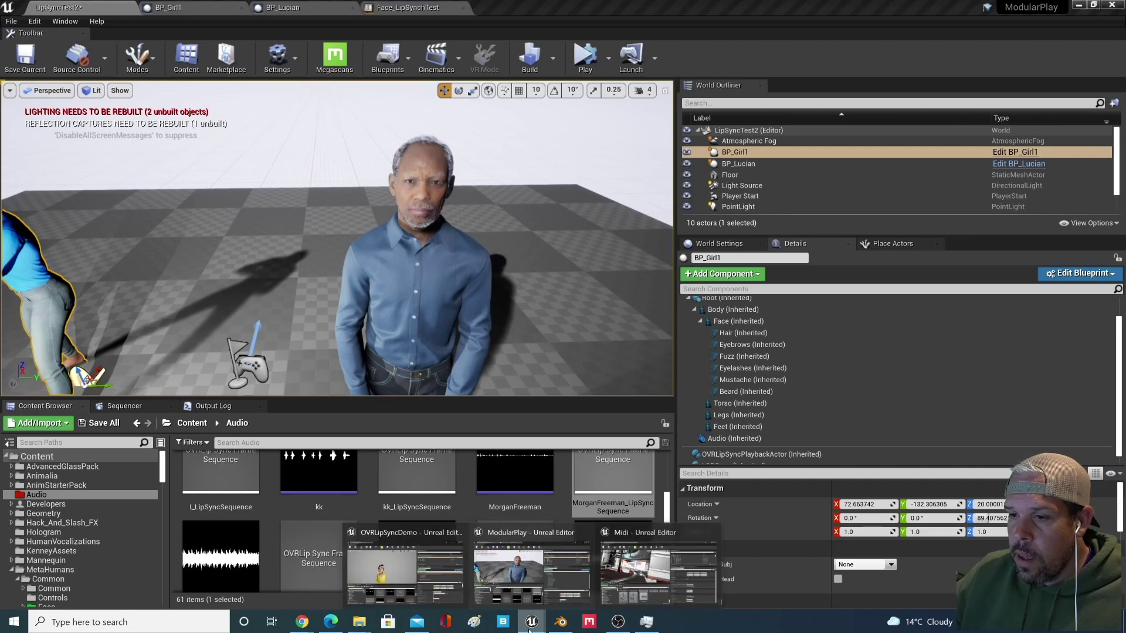
pyautogui.click(388, 573)
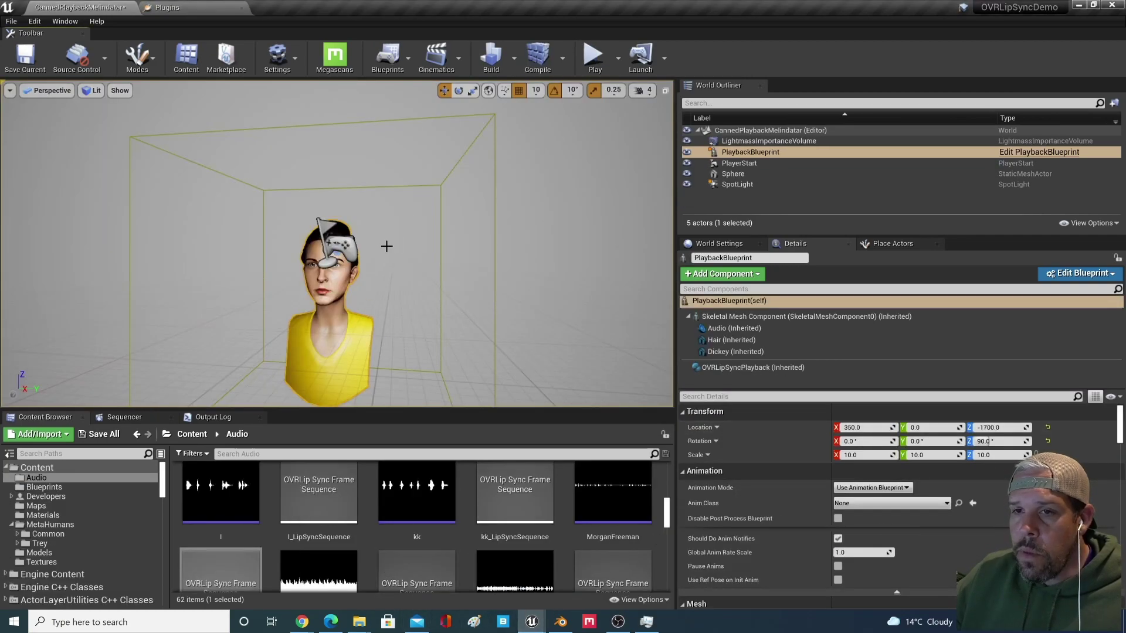
pyautogui.moveTo(385, 234); pyautogui.dragTo(465, 200, button='middle')
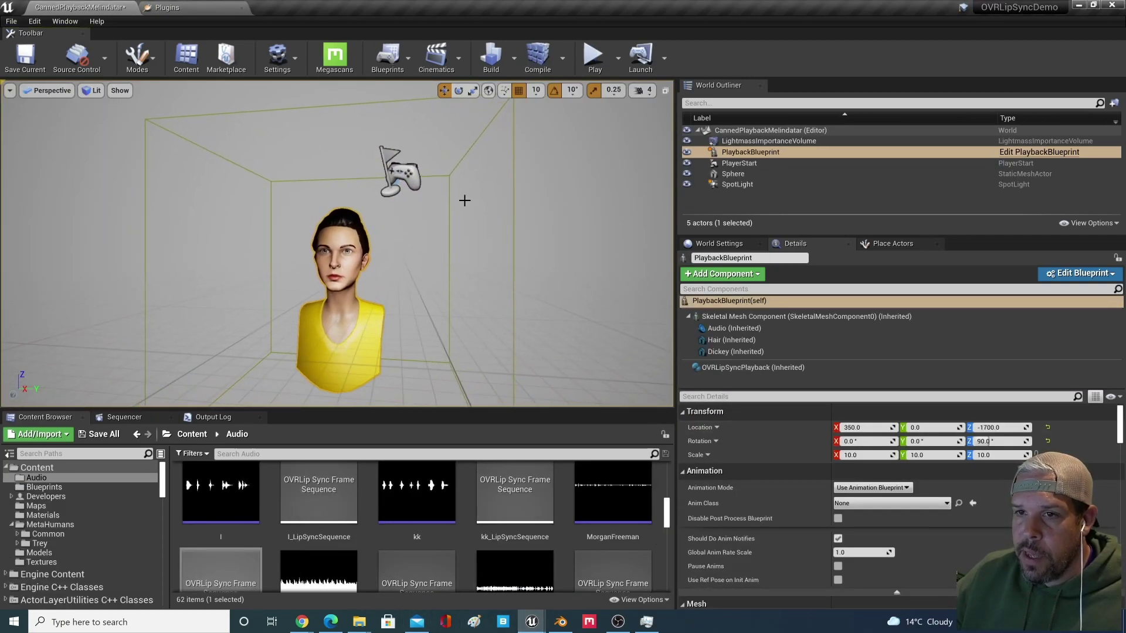
pyautogui.click(593, 59)
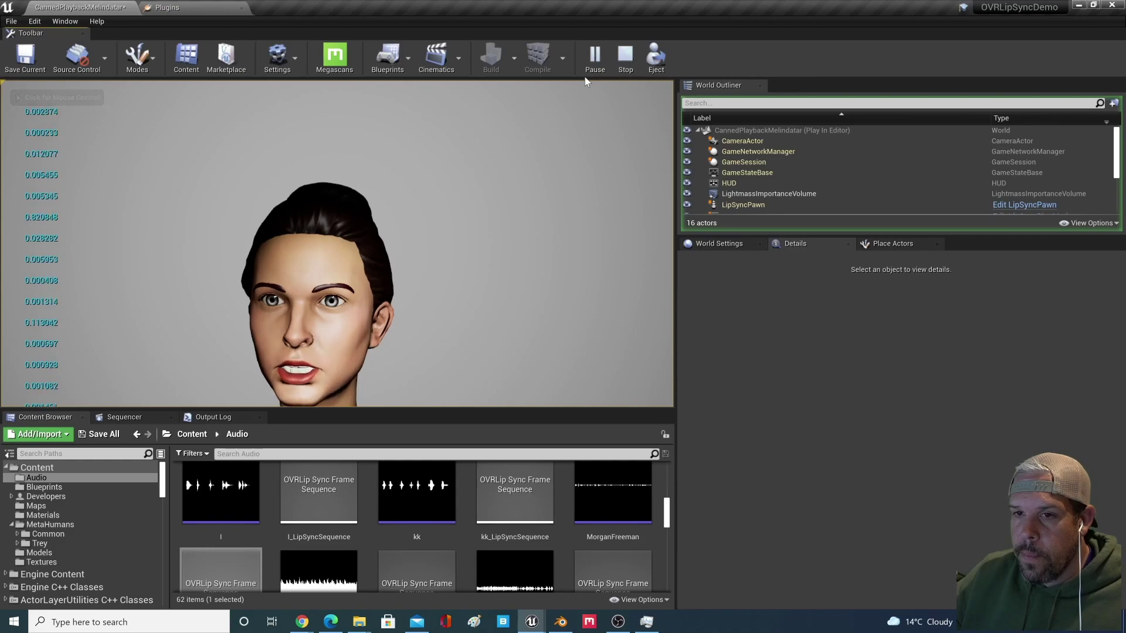
pyautogui.click(624, 62)
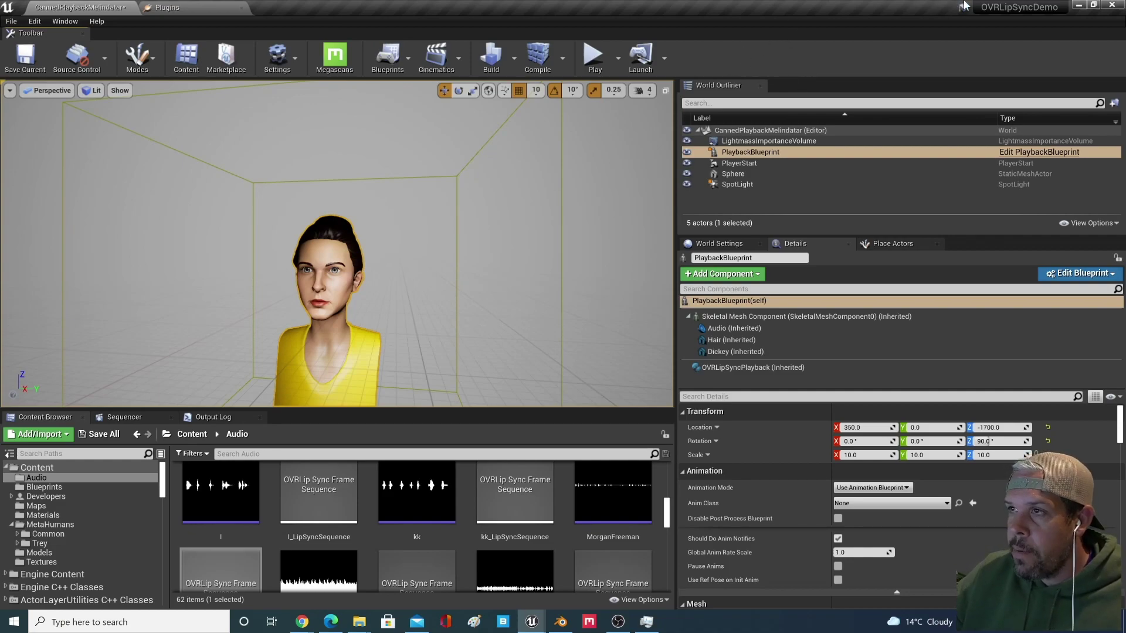
pyautogui.click(1077, 7)
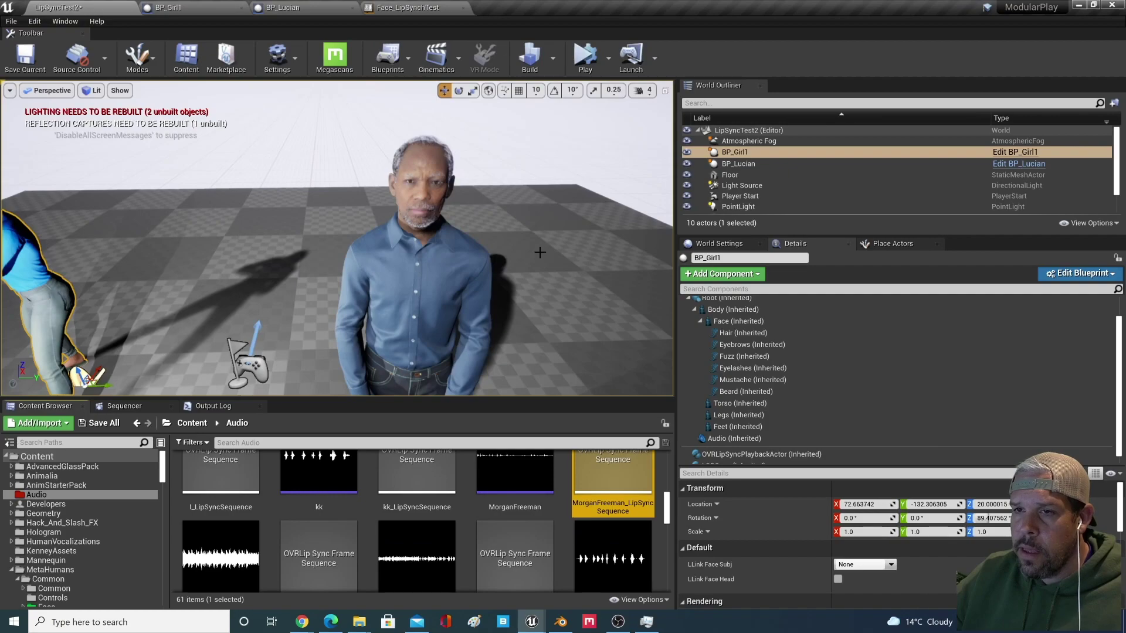
pyautogui.scroll(5, 539, 252)
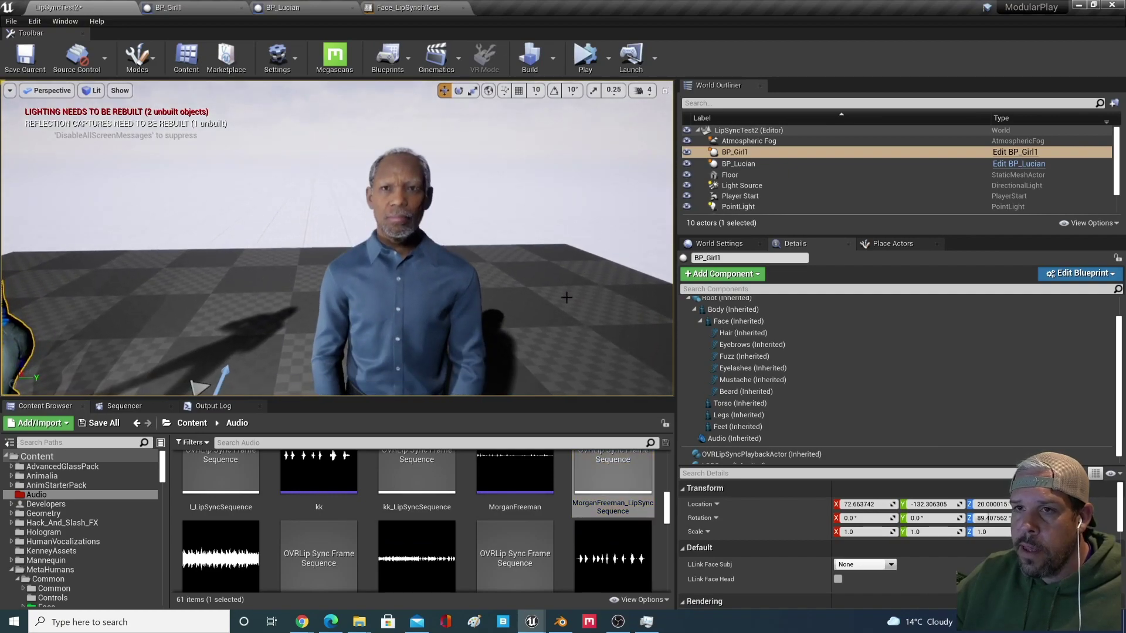
# Open the Face_LipSynchTest animation blueprint and look over its Event Graph.
pyautogui.click(406, 7)
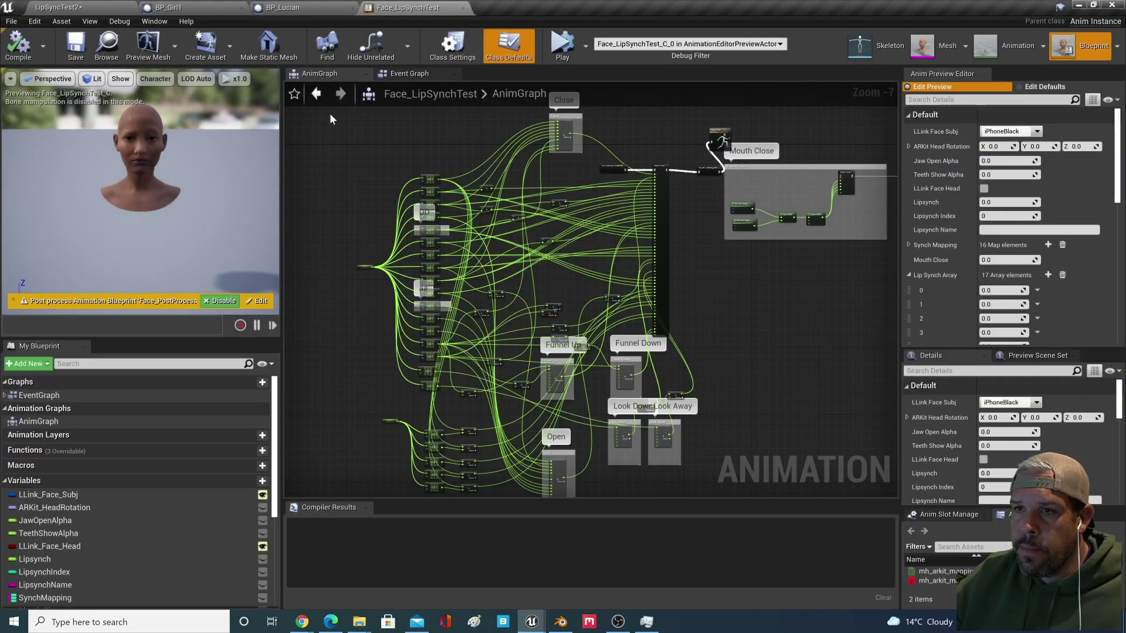
pyautogui.click(397, 75)
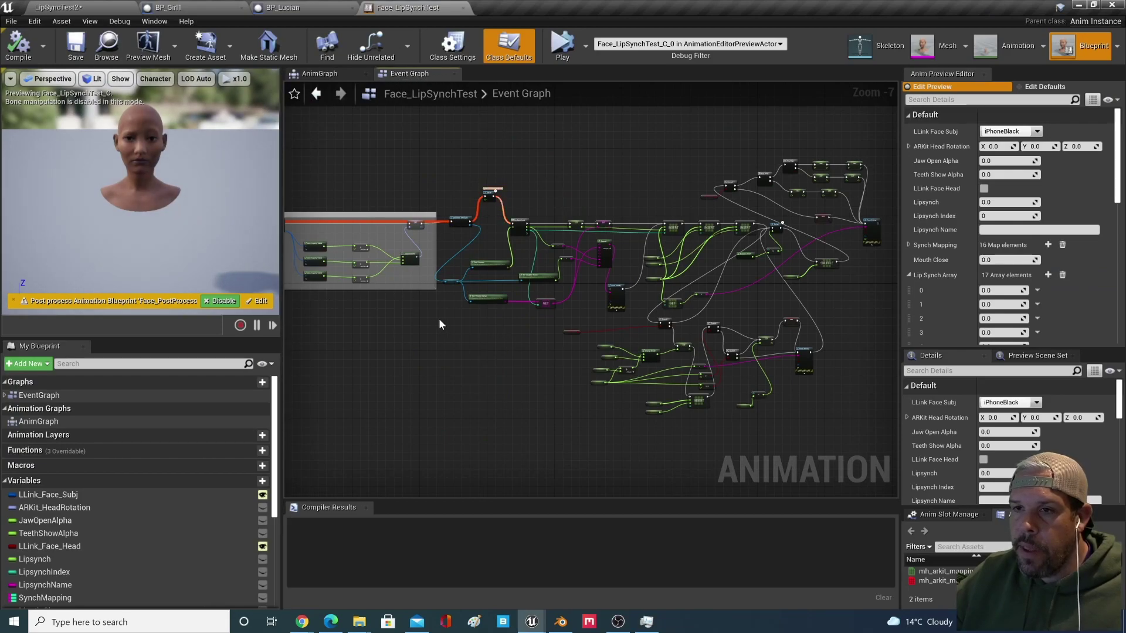
pyautogui.scroll(-2, 434, 322)
pyautogui.scroll(2, 487, 305)
pyautogui.scroll(-1, 469, 300)
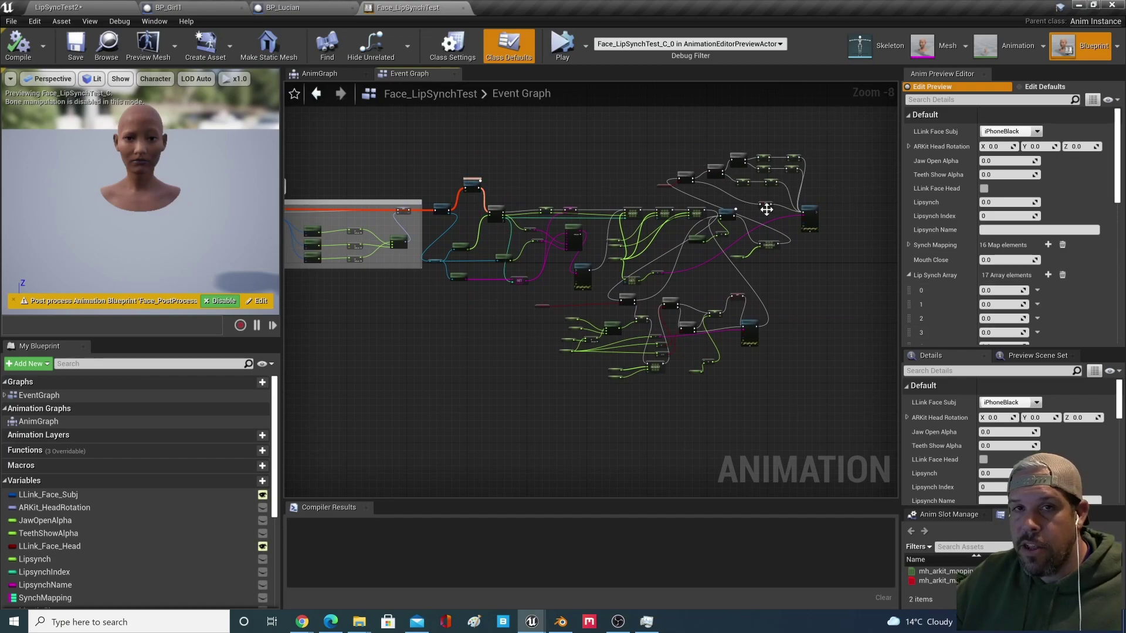
pyautogui.scroll(-1, 573, 275)
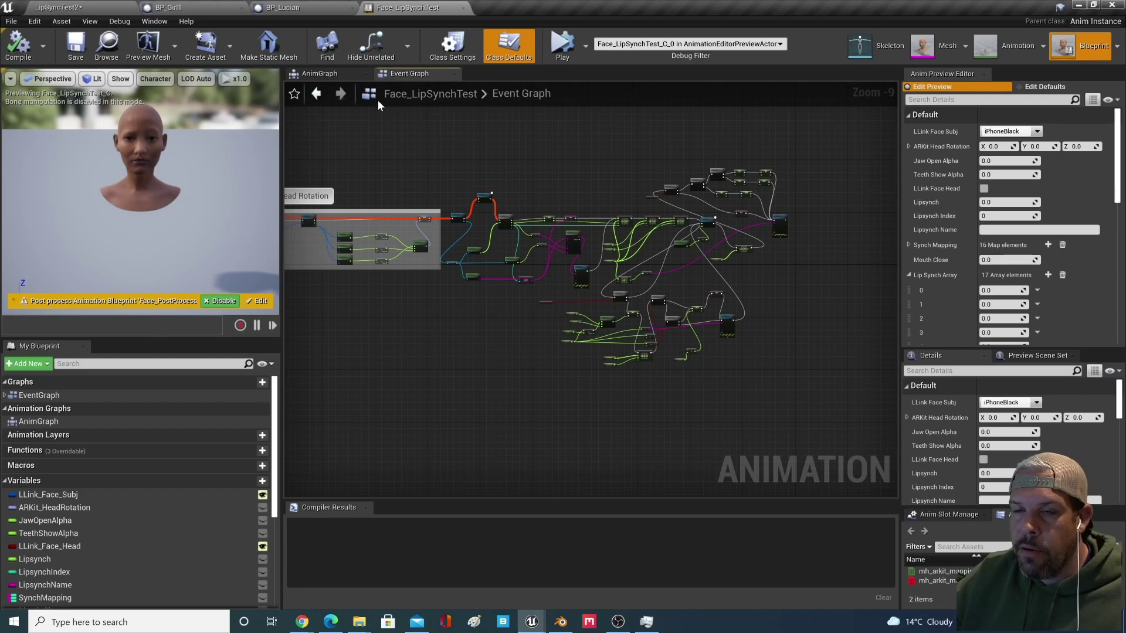
# Browse the AnimGraph nodes, then switch to the BP_Lucian and BP_Girl1 blueprint tabs.
pyautogui.click(319, 73)
pyautogui.moveTo(657, 319); pyautogui.dragTo(708, 295, button='right')
pyautogui.scroll(-1, 695, 276)
pyautogui.scroll(-1, 701, 293)
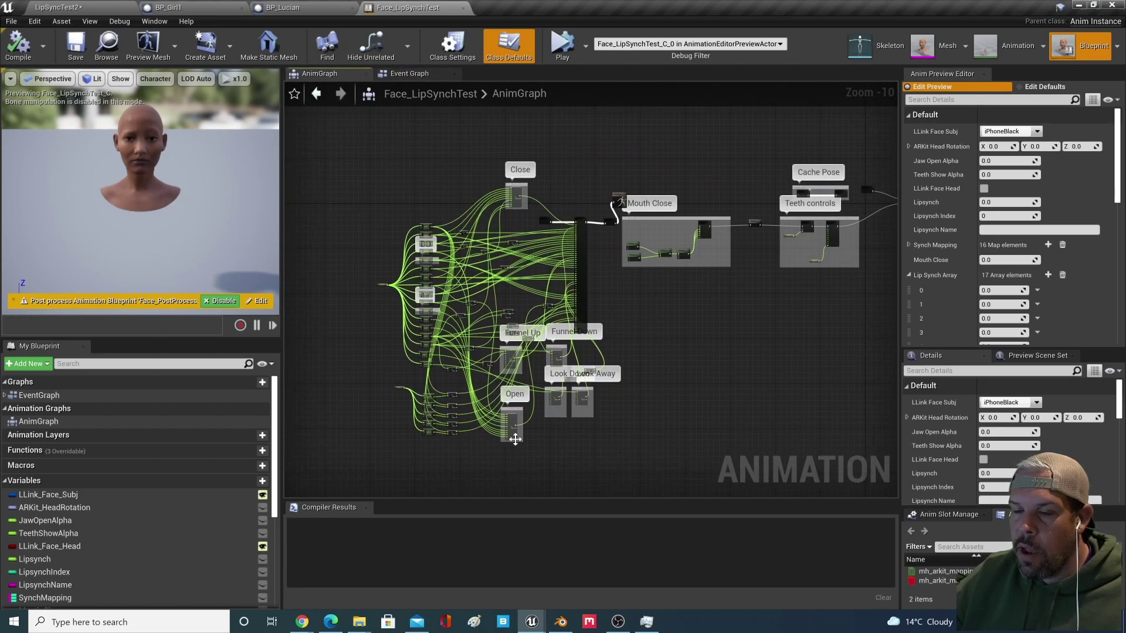
pyautogui.scroll(2, 566, 361)
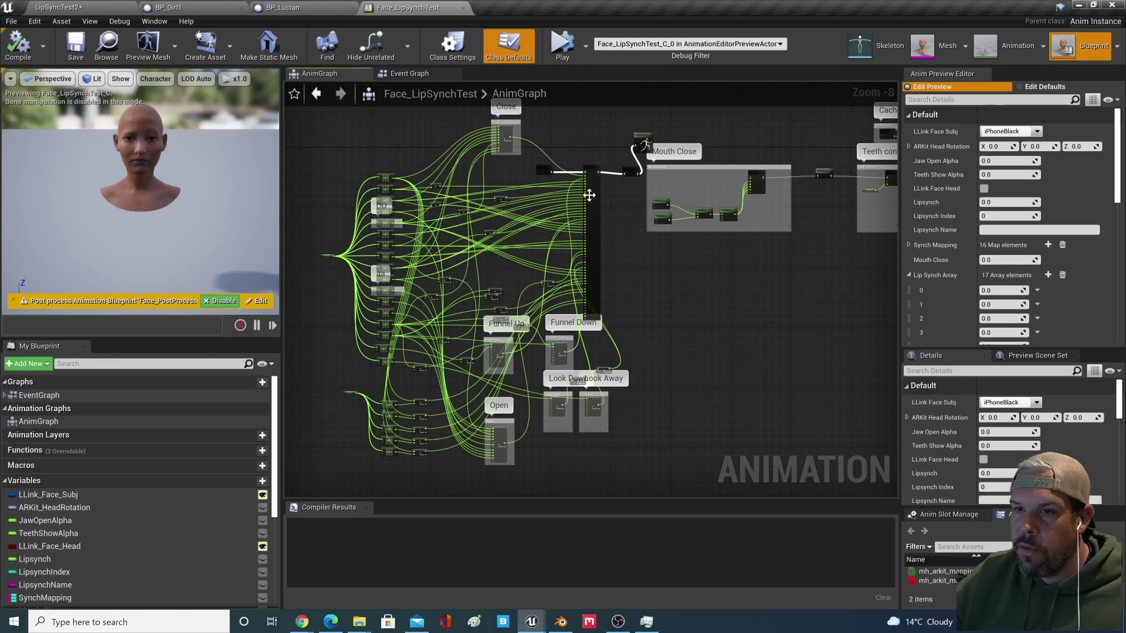
pyautogui.scroll(-2, 589, 195)
pyautogui.moveTo(663, 290); pyautogui.dragTo(713, 298, button='right')
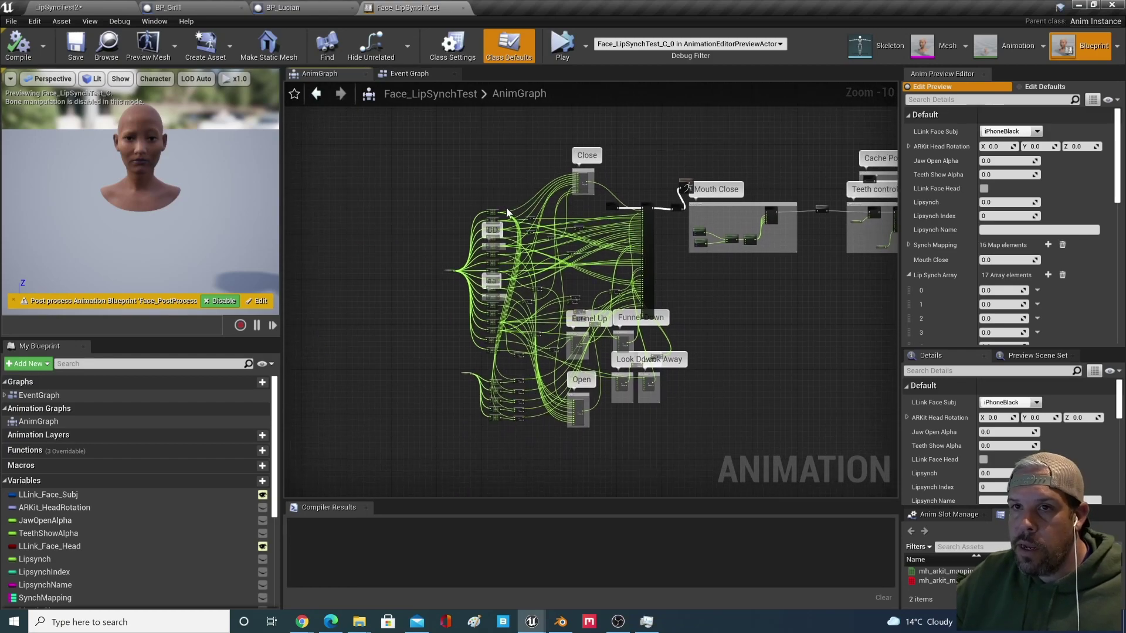
pyautogui.click(279, 7)
pyautogui.click(200, 7)
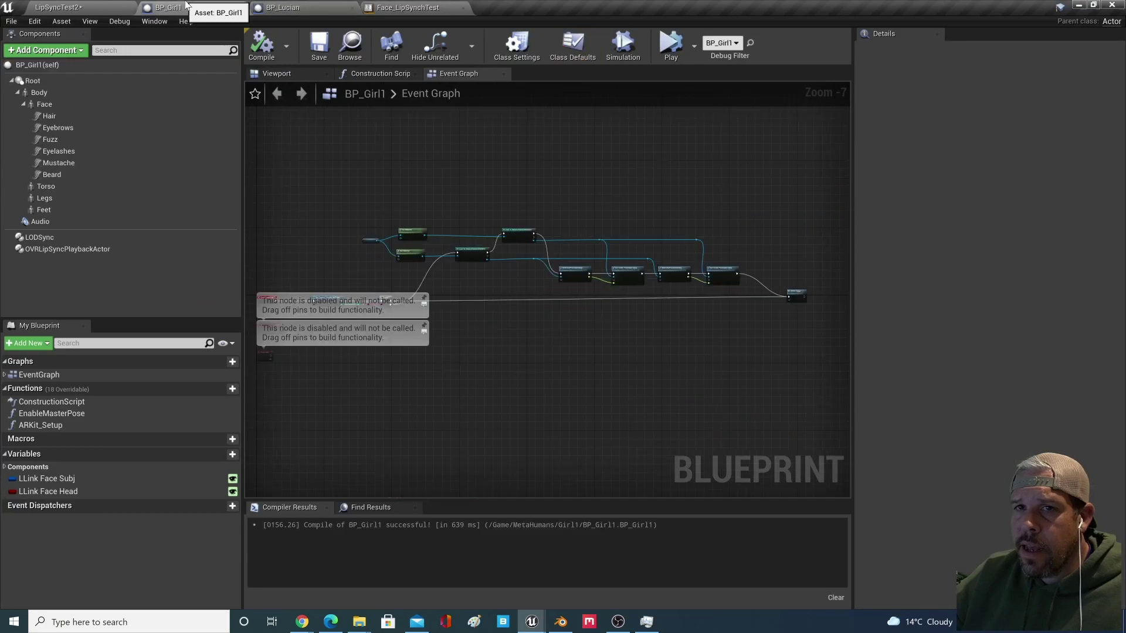
# Switch back to the LipSyncTest2 level editor tab.
pyautogui.click(109, 7)
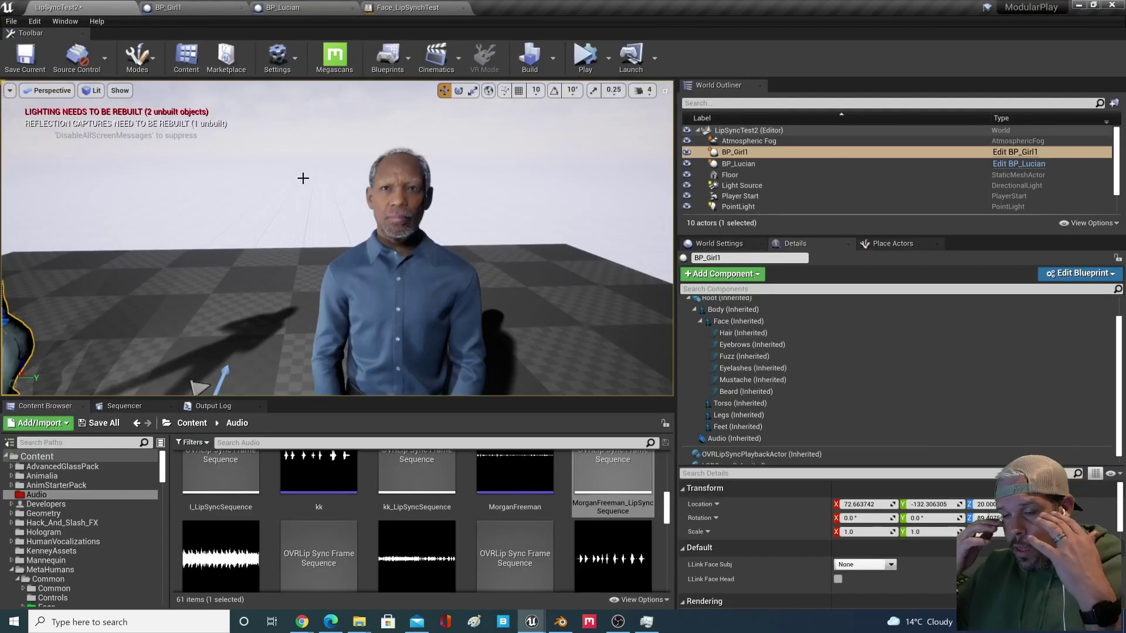